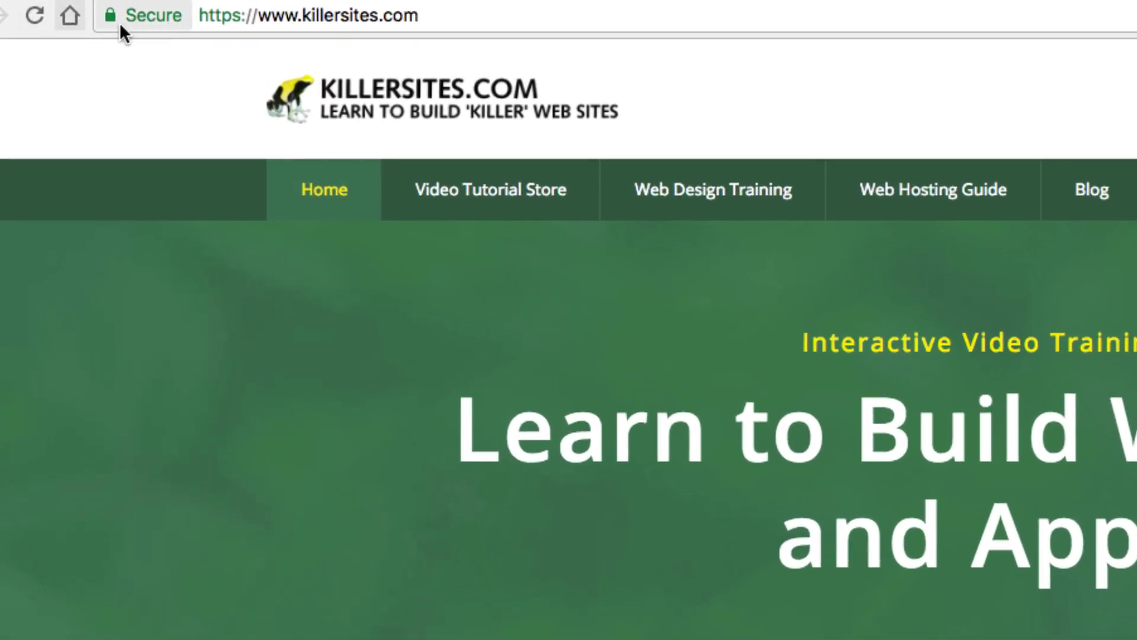
Check killervideostore.com's connection details, which report the site as not fully secure
left_click(131, 15)
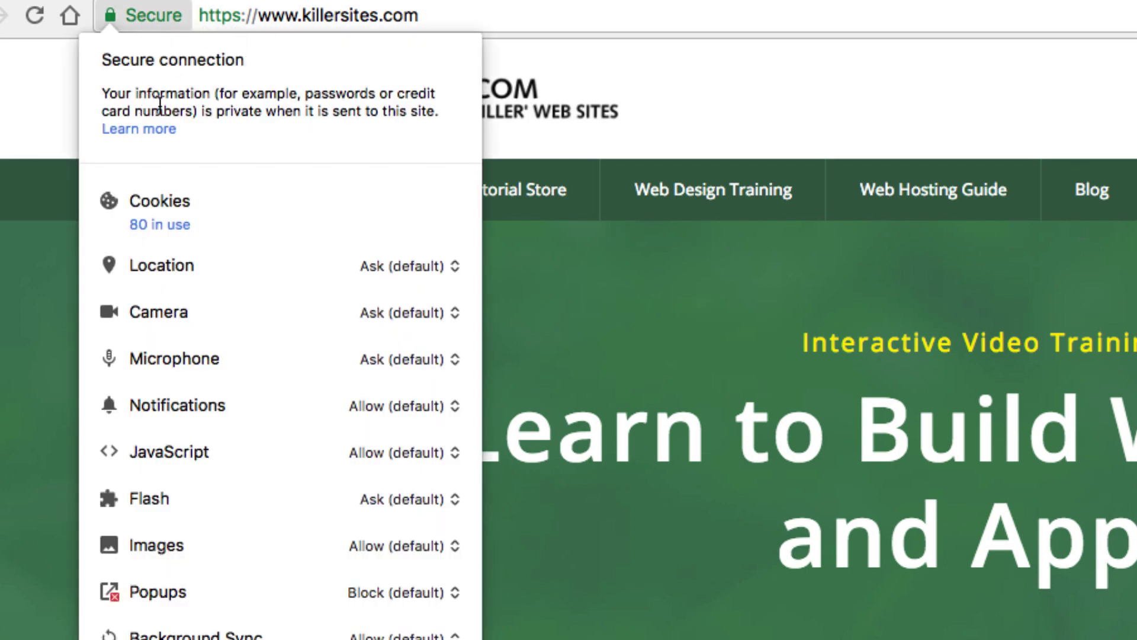
left_click(714, 102)
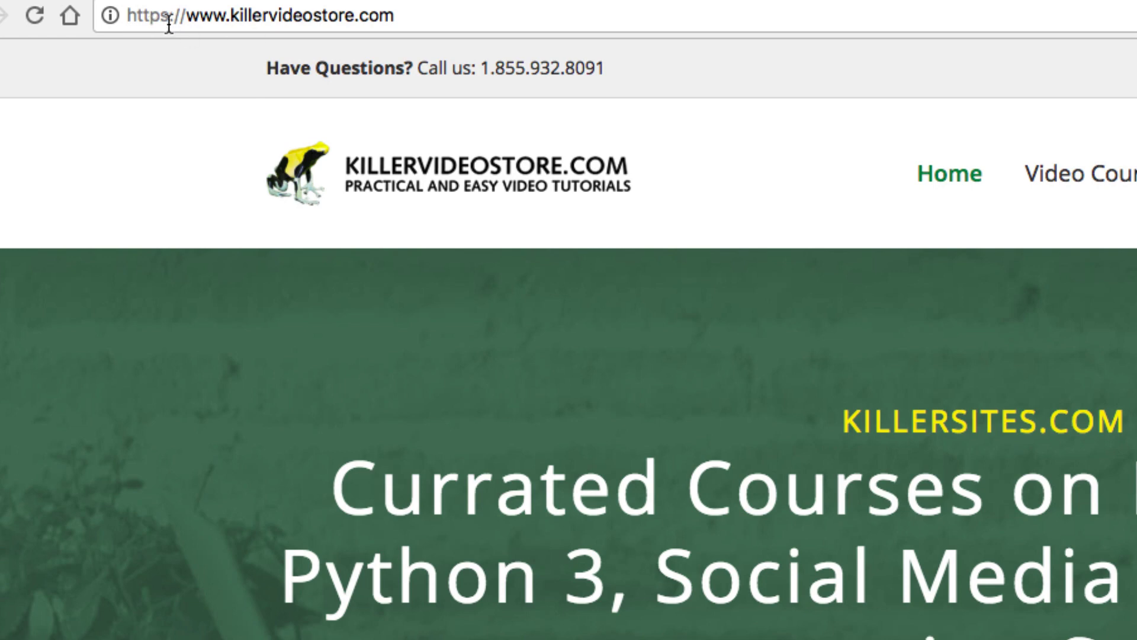
left_click(109, 15)
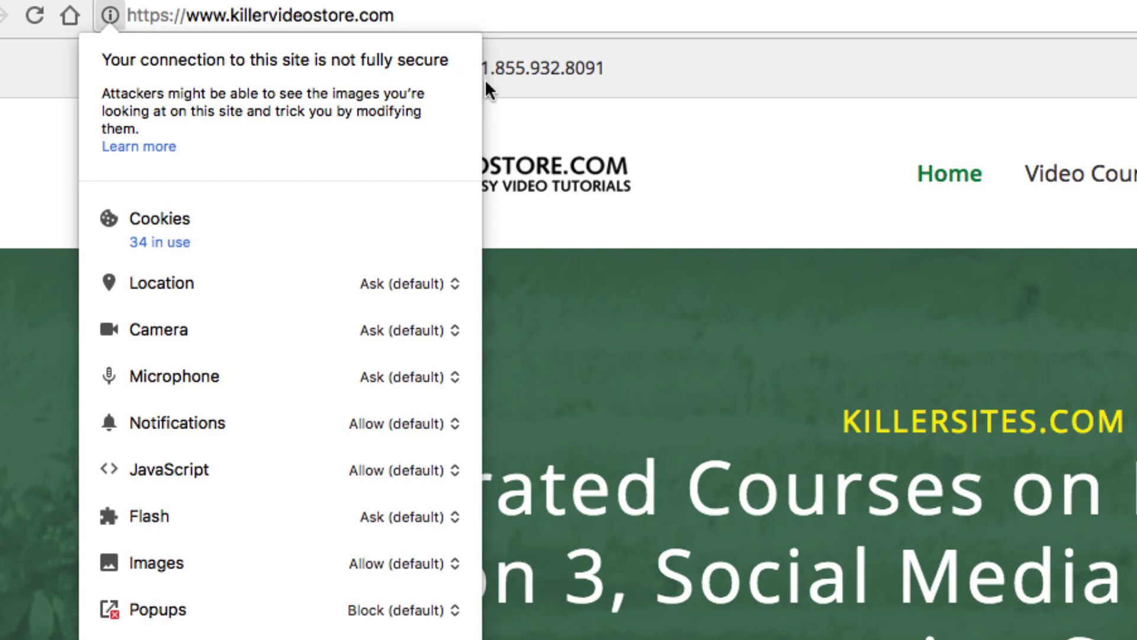
left_click(772, 161)
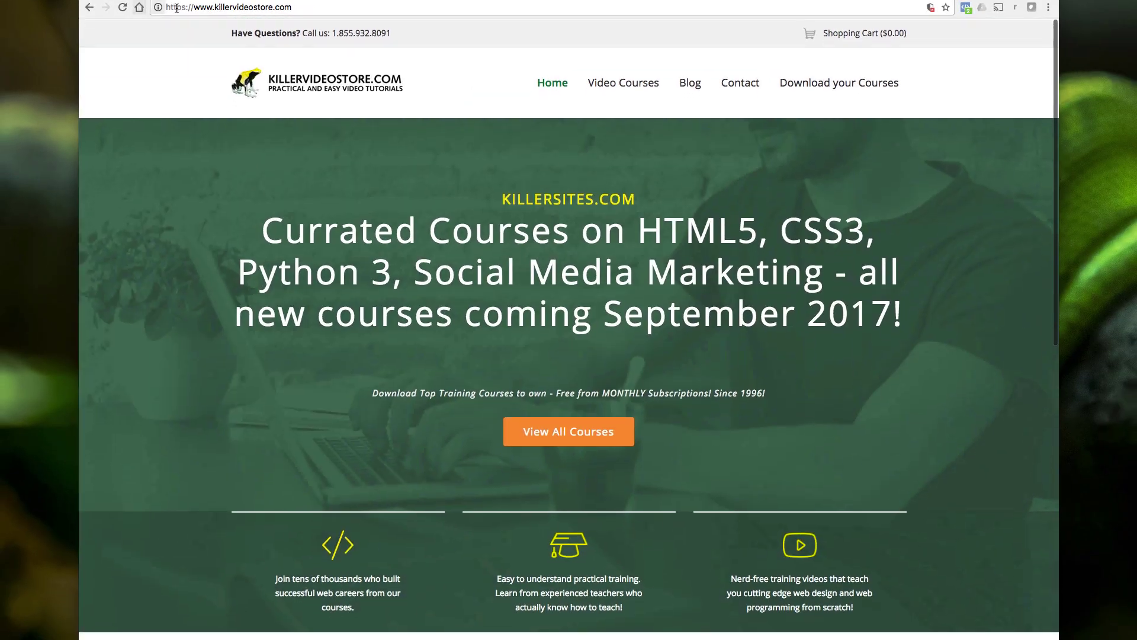
Scroll the store page and highlight the https part of its address
scroll(229, 21, "down", 1)
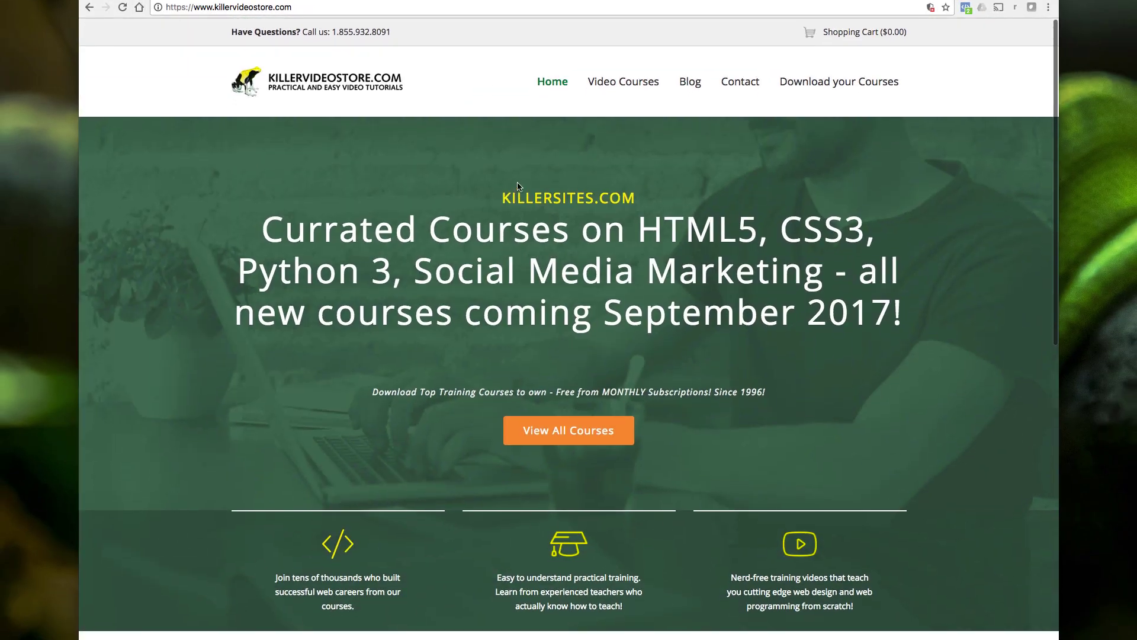
left_click_drag(187, 8, 176, 7)
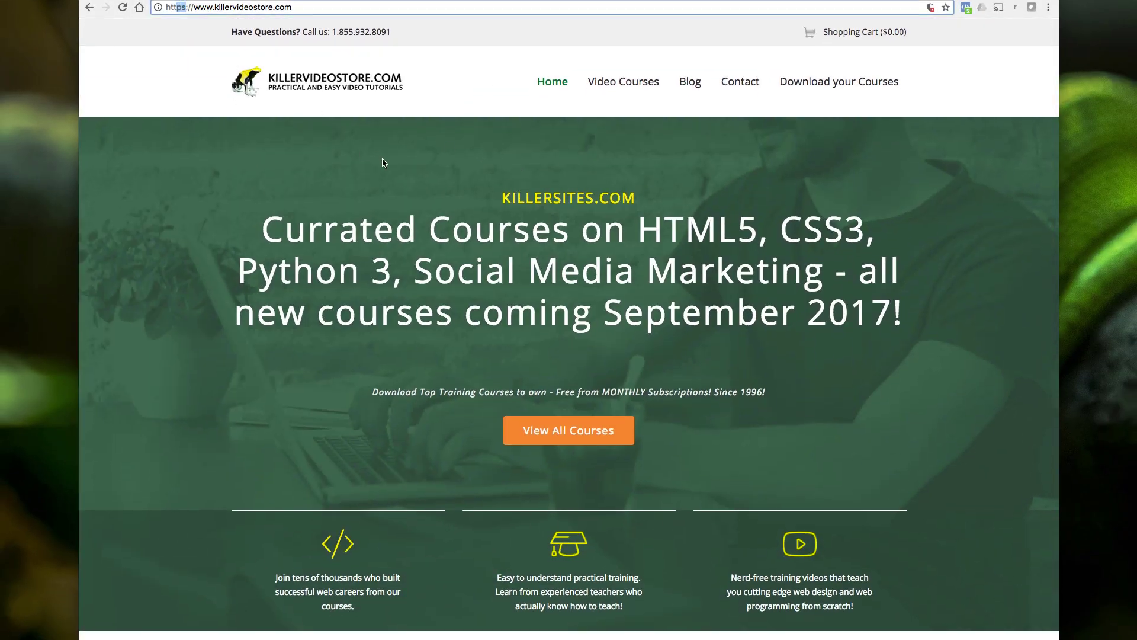
left_click(611, 253)
scroll(611, 253, "down", 12)
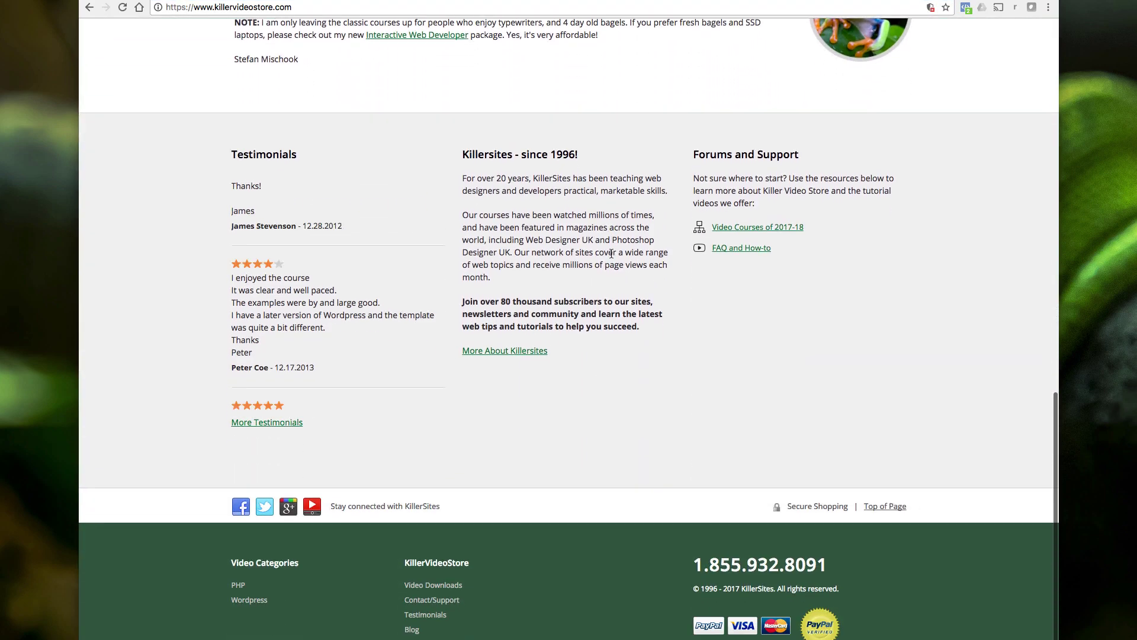
scroll(611, 252, "up", 15)
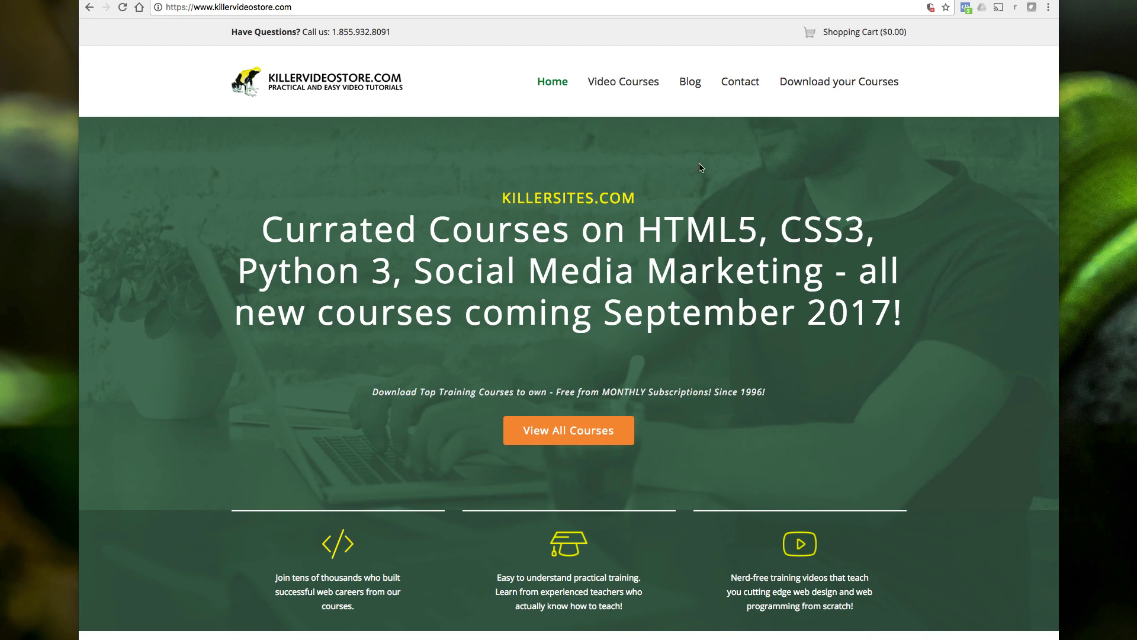
left_click(275, 7)
key("super+c")
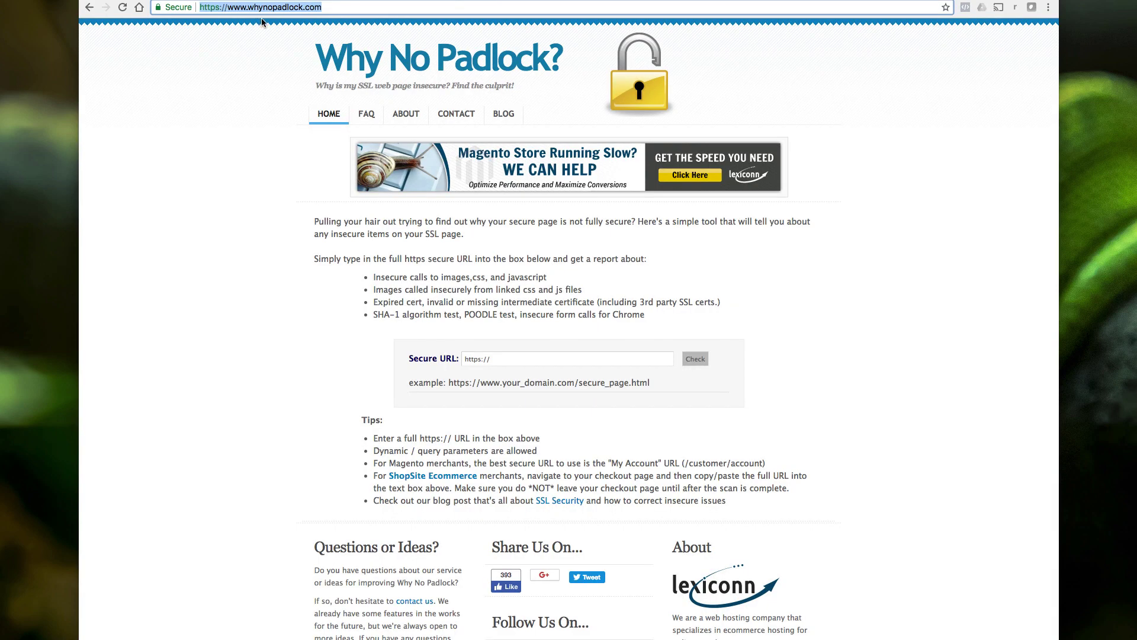
left_click(511, 358)
key("super+a")
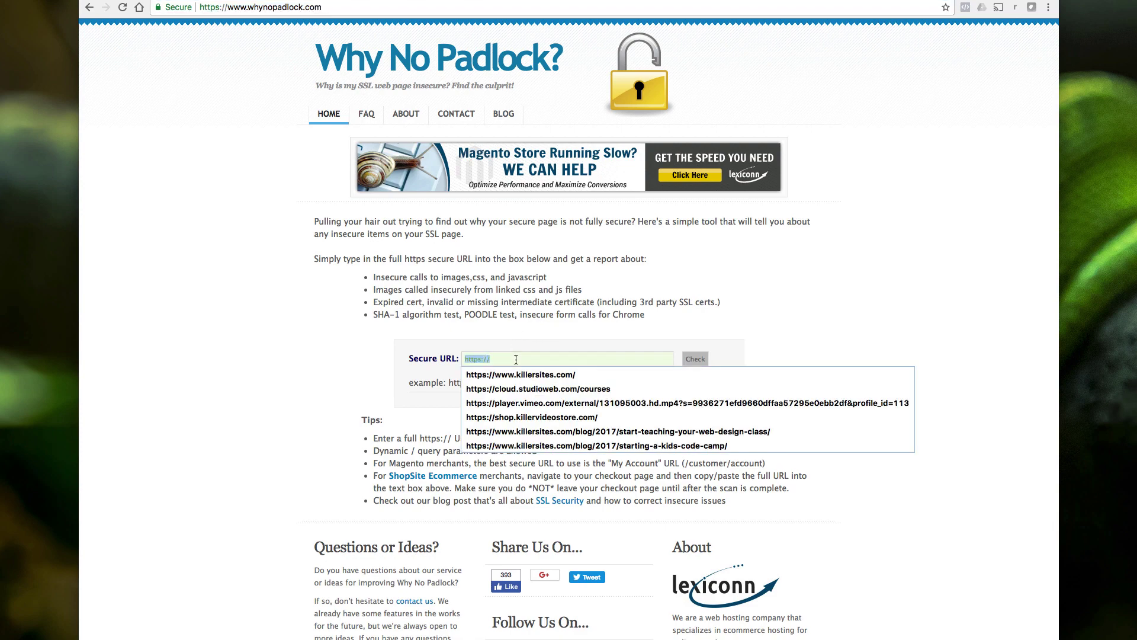
key("super+v")
left_click(694, 359)
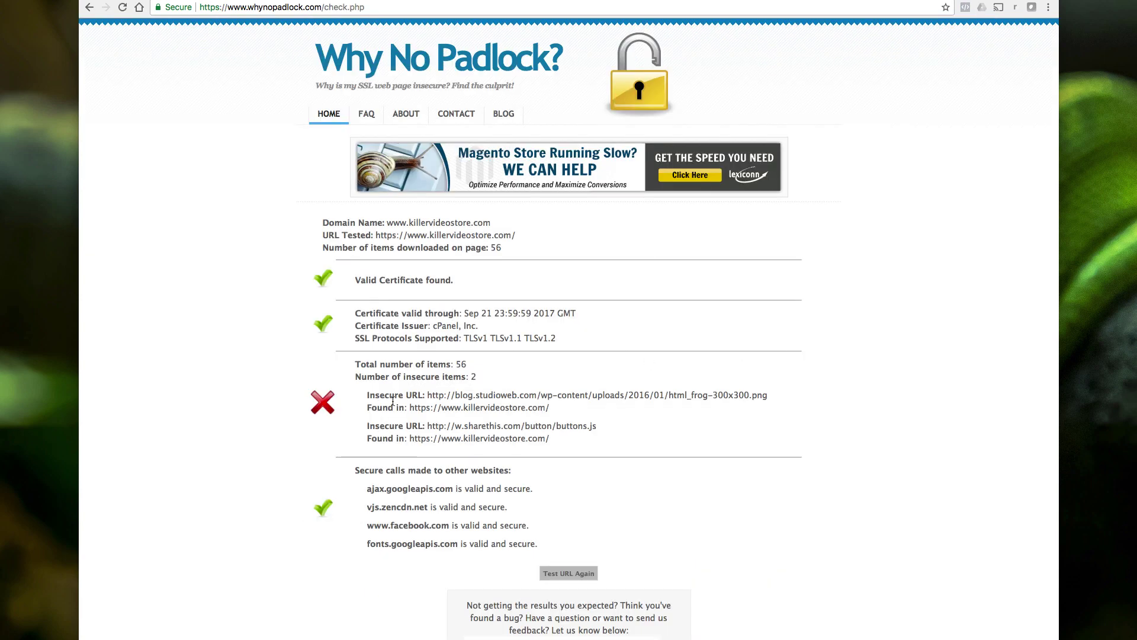
left_click_drag(354, 363, 477, 377)
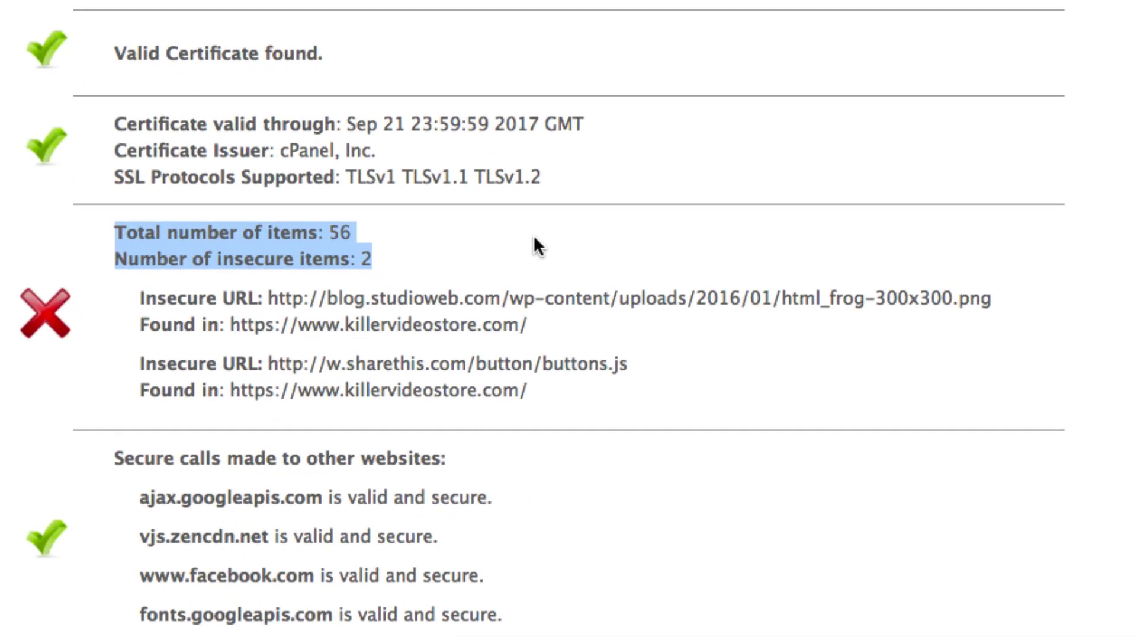
left_click_drag(370, 234, 126, 232)
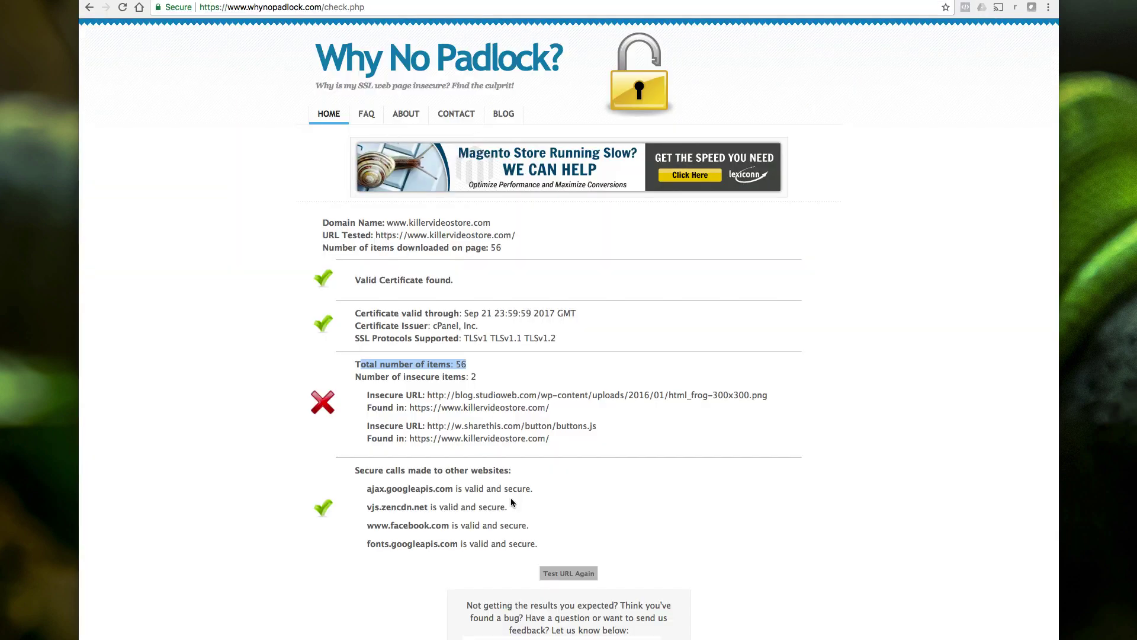
left_click(485, 406)
left_click_drag(192, 320, 893, 330)
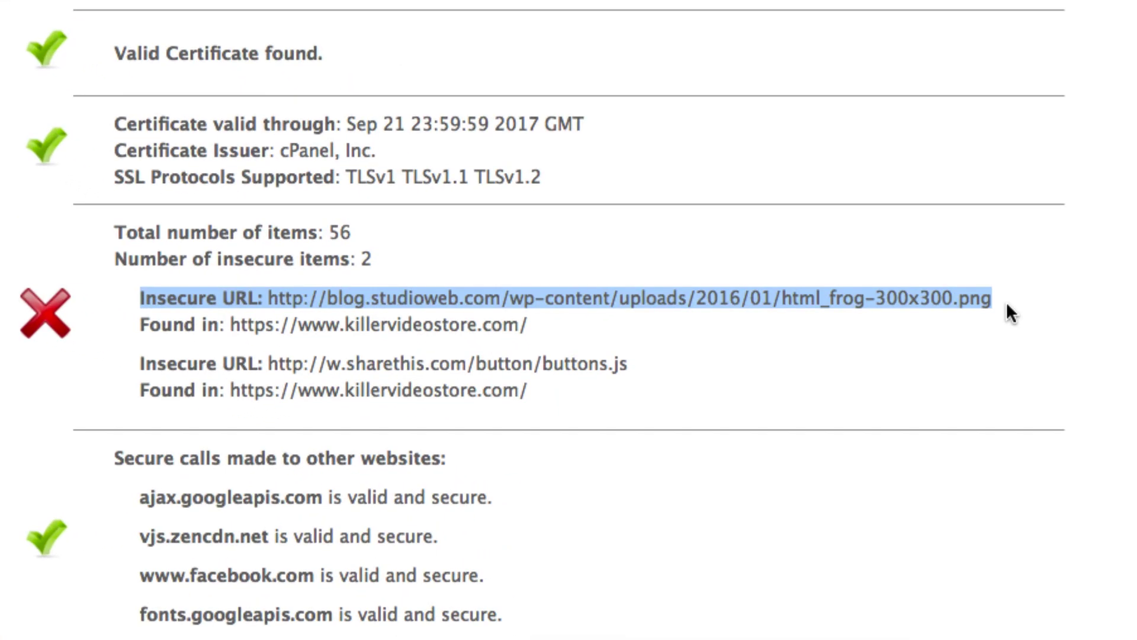
left_click_drag(241, 378, 191, 377)
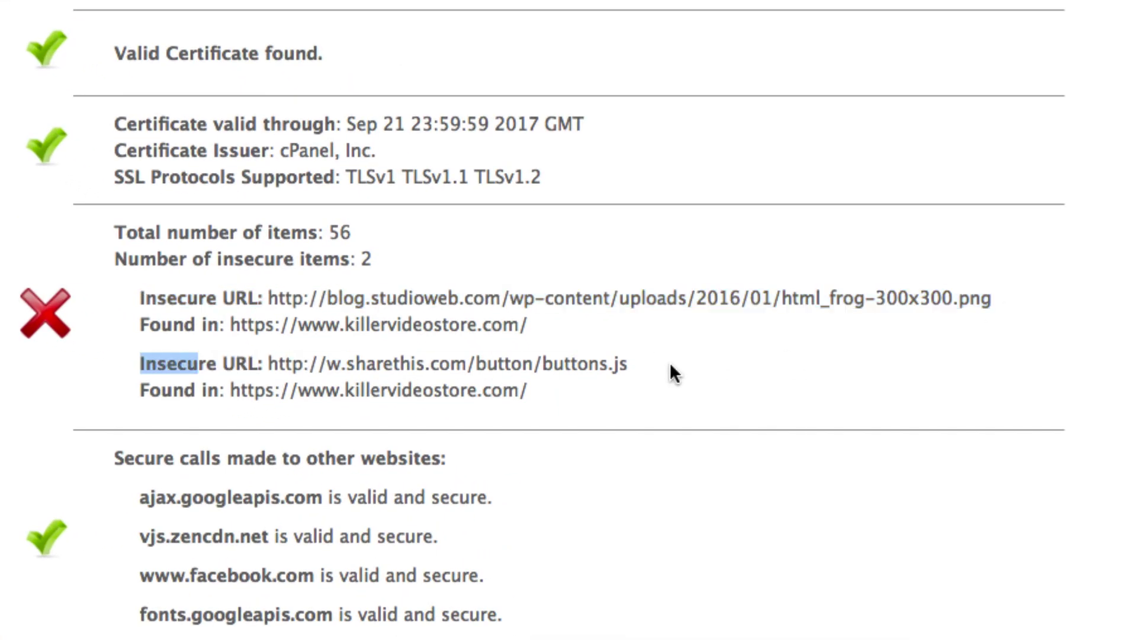
left_click_drag(673, 372, 138, 364)
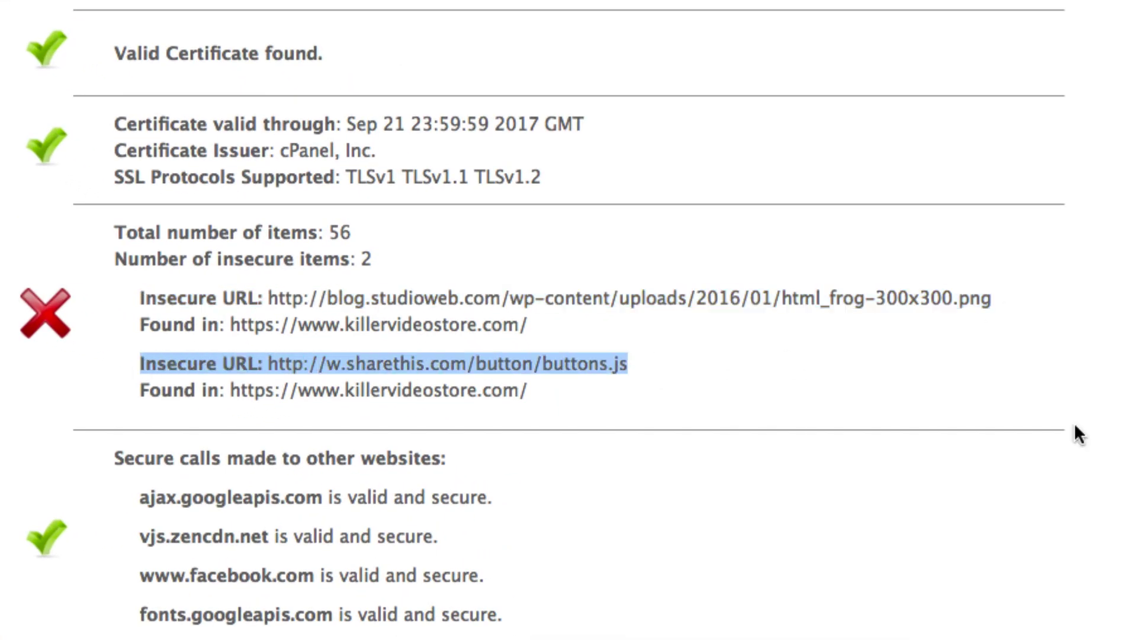
left_click(594, 382)
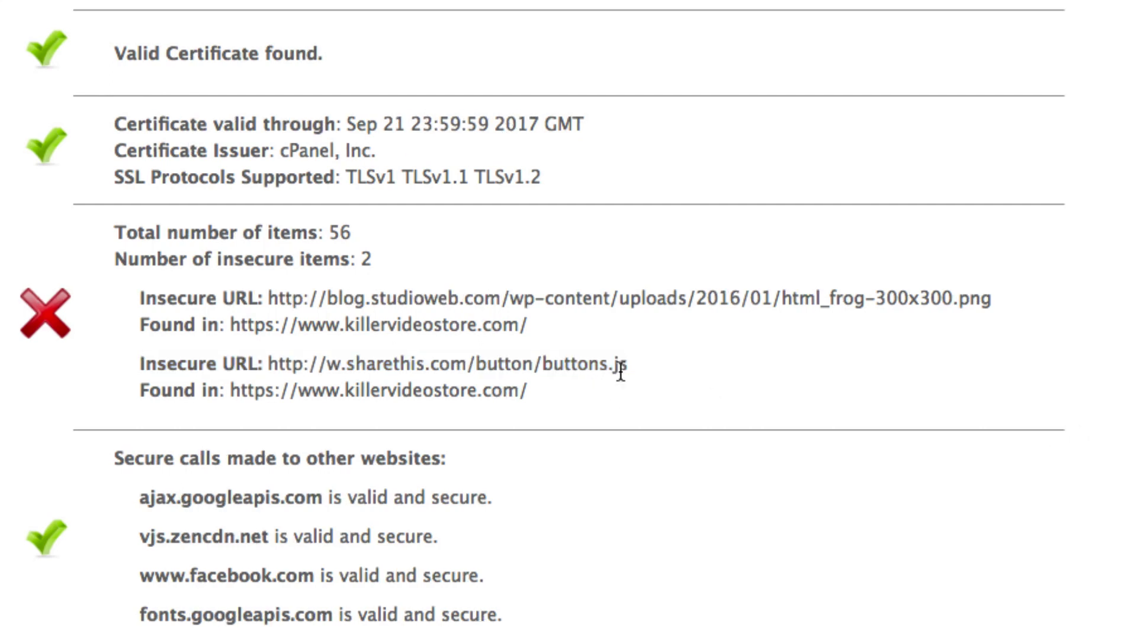
left_click_drag(634, 365, 512, 367)
left_click(512, 367)
left_click_drag(355, 364, 290, 362)
left_click(288, 364)
left_click_drag(347, 364, 332, 361)
left_click(332, 362)
left_click_drag(157, 298, 886, 298)
left_click(895, 301)
left_click_drag(992, 297, 122, 290)
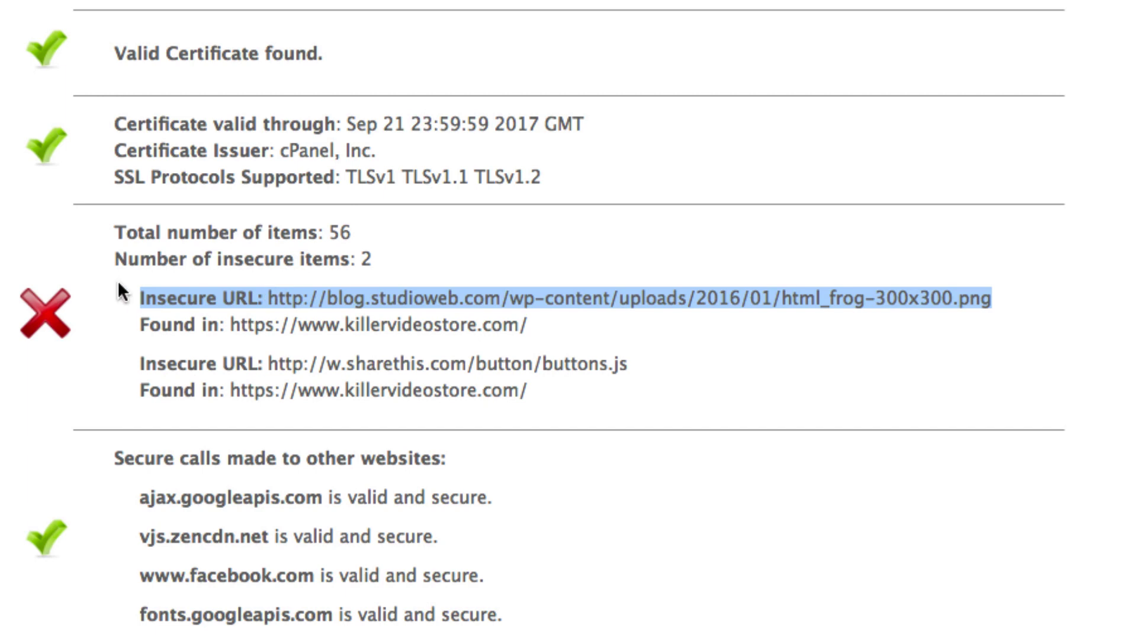
left_click(588, 304)
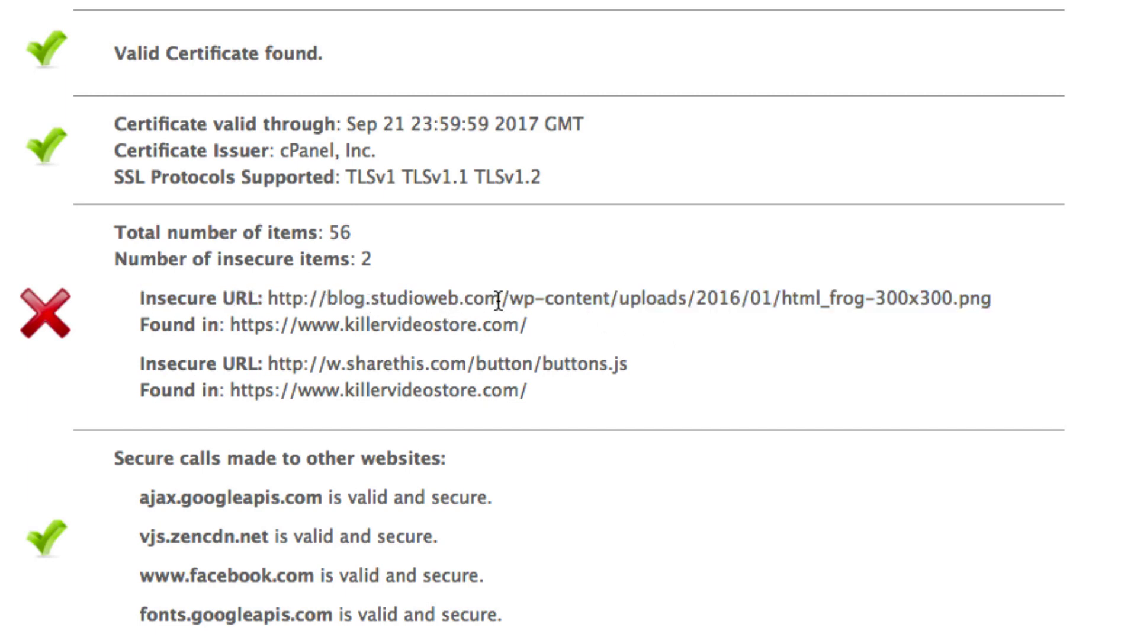
left_click_drag(306, 298, 261, 298)
left_click(519, 300)
left_click_drag(1003, 297, 801, 299)
left_click(875, 307)
left_click_drag(1035, 296, 114, 285)
left_click_drag(557, 397, 247, 349)
left_click(688, 377)
left_click_drag(688, 376, 153, 365)
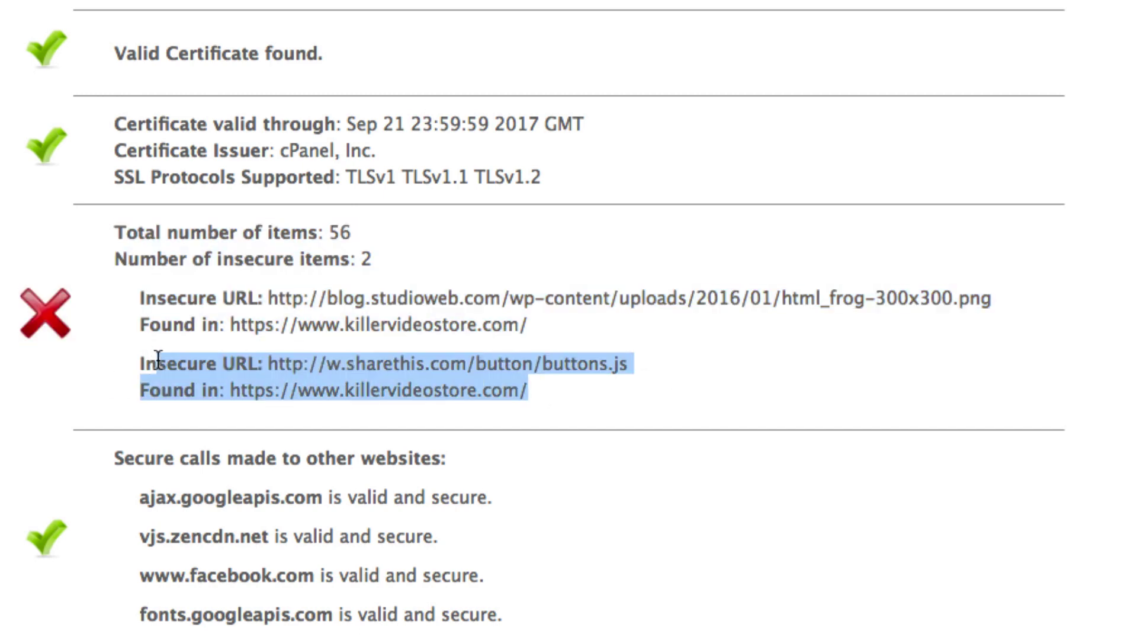
left_click(236, 362)
left_click_drag(629, 365, 527, 365)
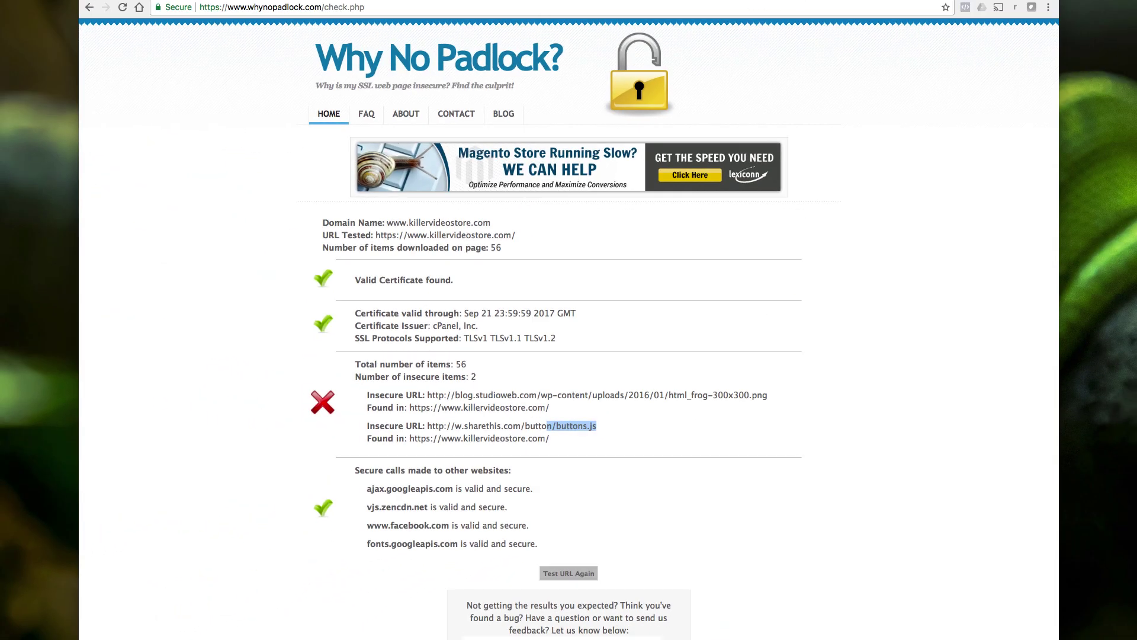
Back on killervideostore.com, open the DevTools Console to see the blog.studioweb.com frog-image mixed-content warning
left_click(759, 2)
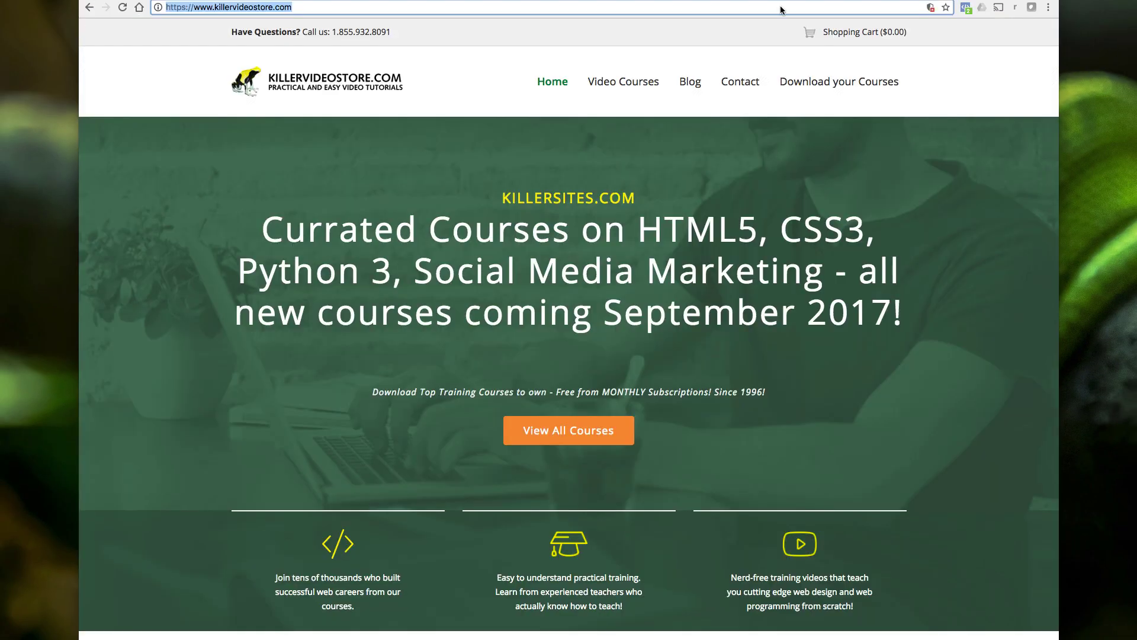
left_click(210, 51)
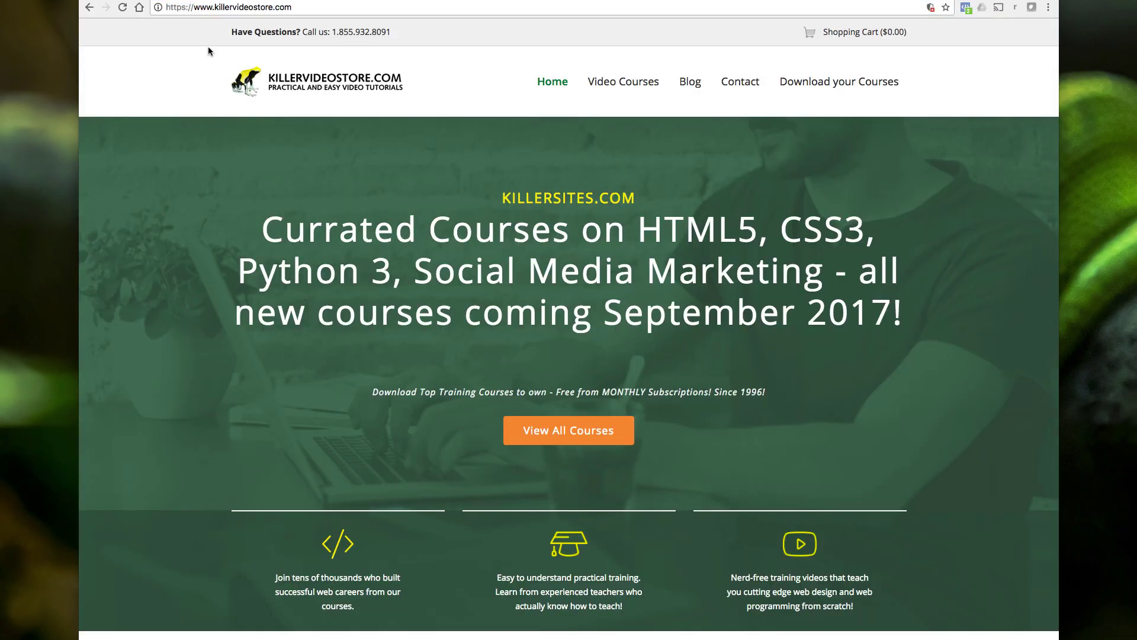
left_click(158, 7)
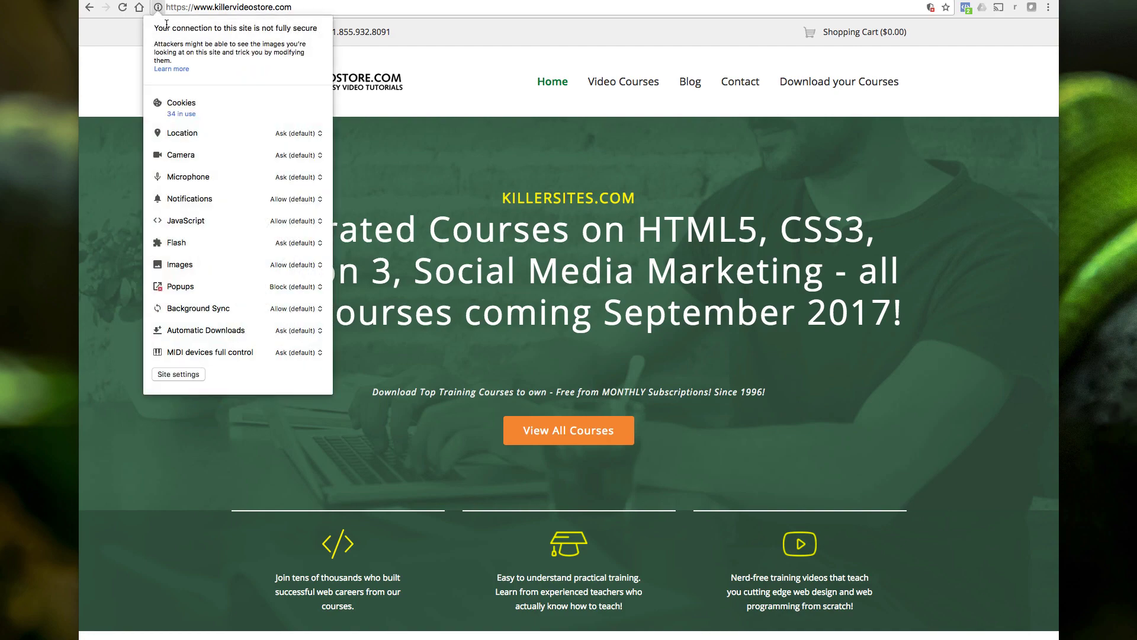
left_click(563, 160)
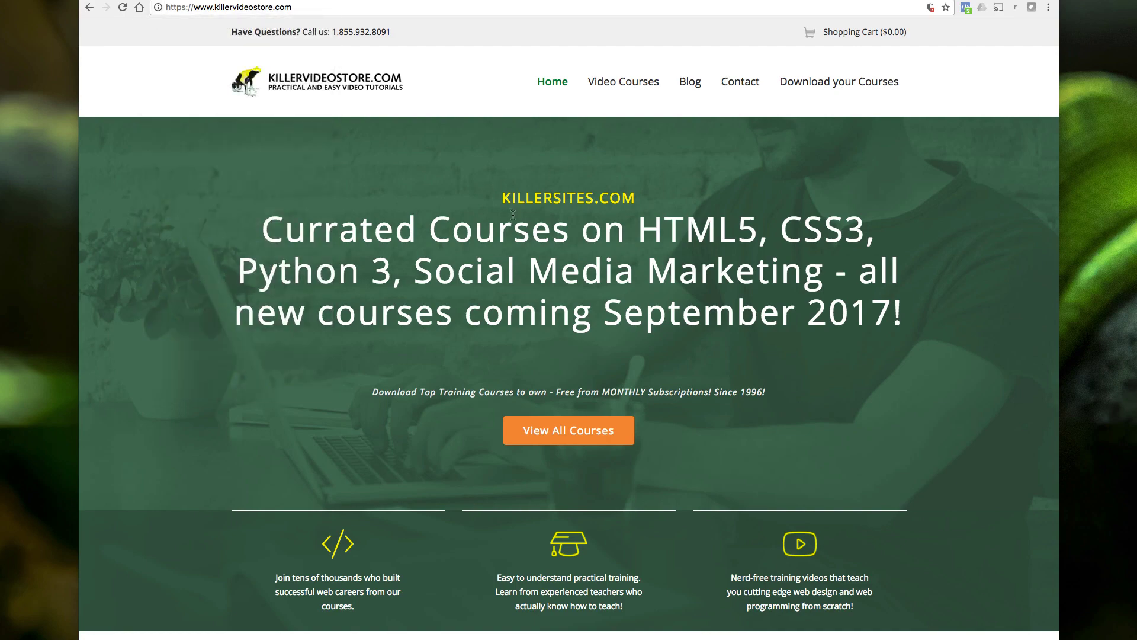
right_click(220, 184)
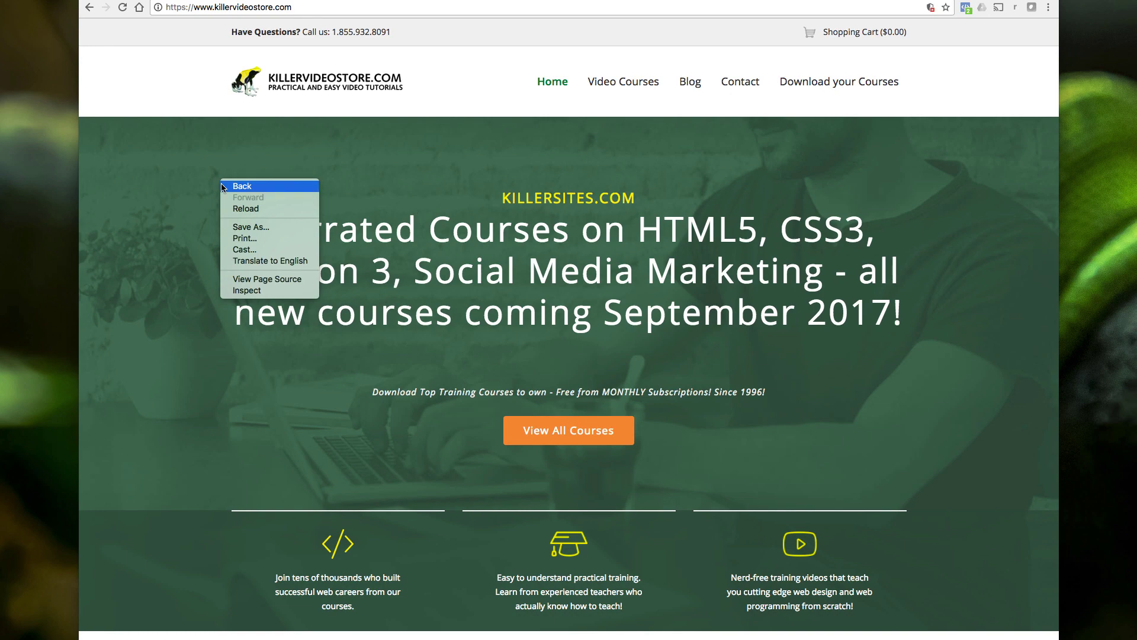
left_click(284, 290)
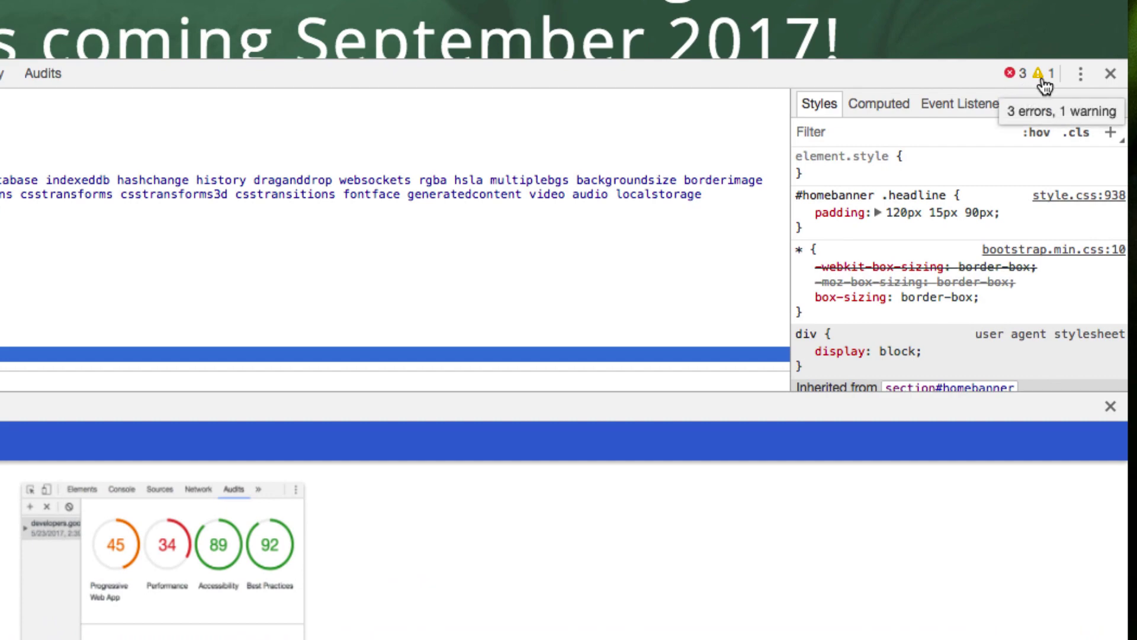
left_click(1014, 80)
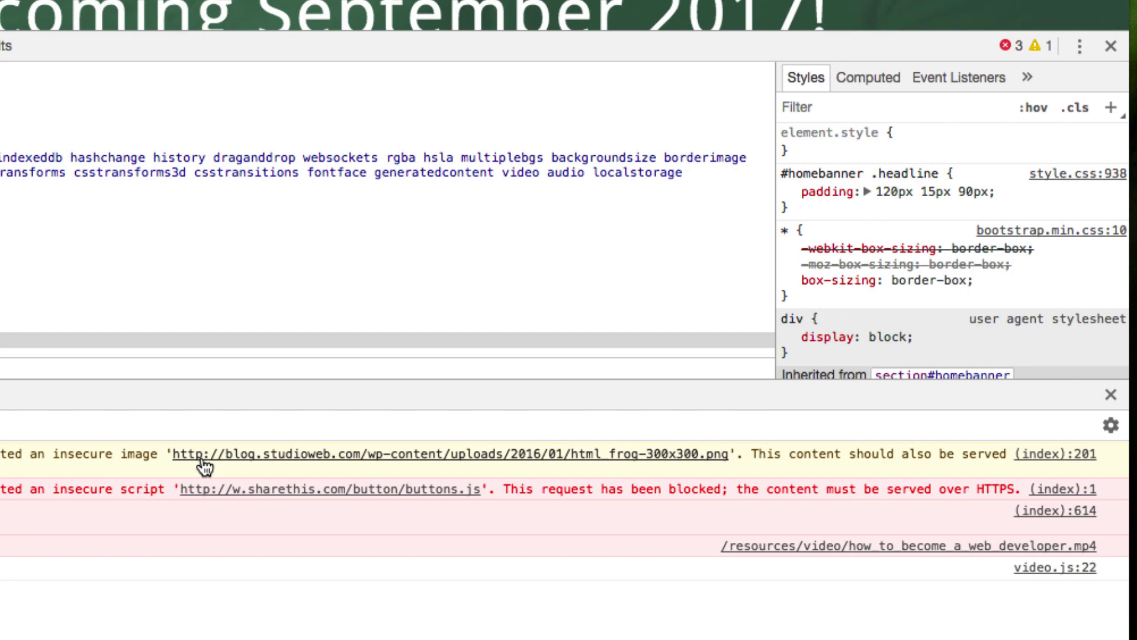
Preview html_frog-300x300.png from the warning and find the matching frog picture on the page
left_click(276, 465)
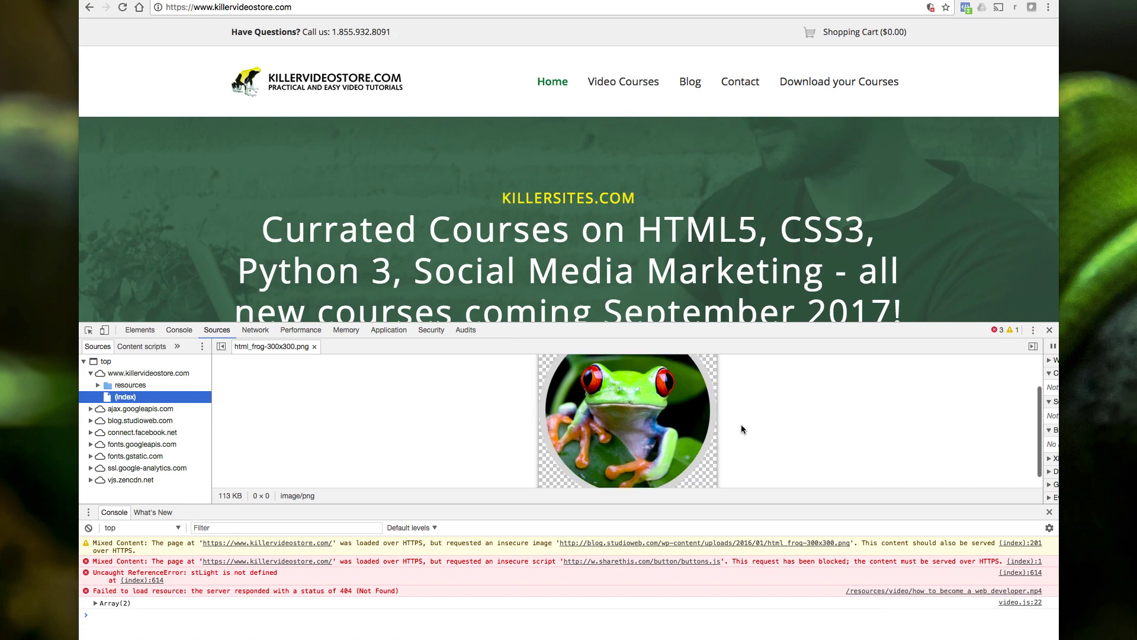
scroll(740, 424, "down", 2)
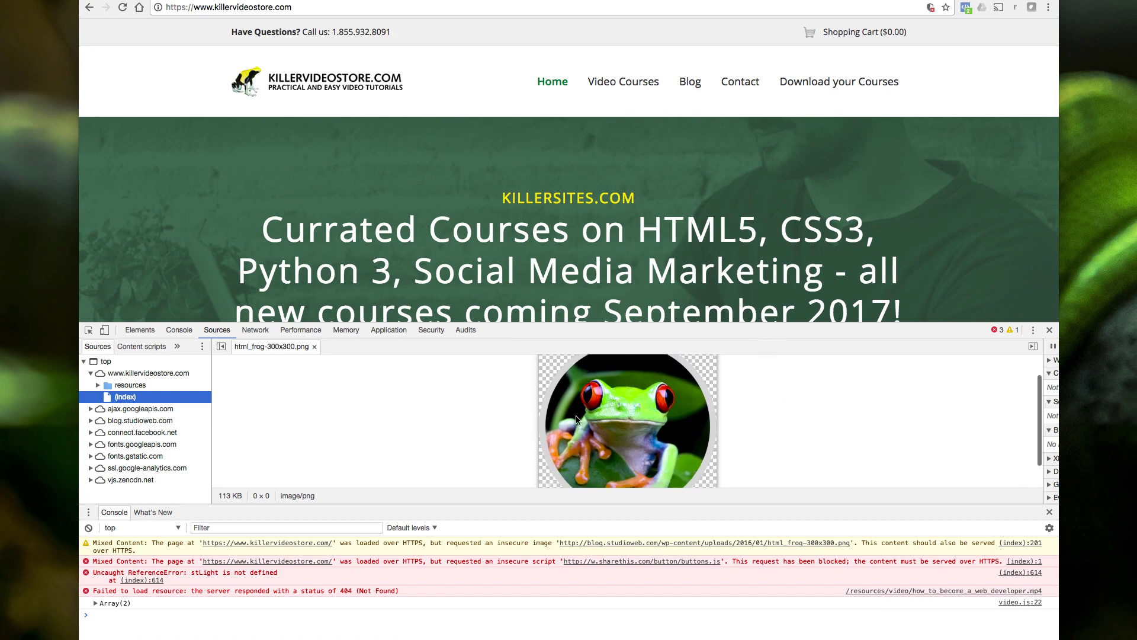
scroll(702, 245, "down", 10)
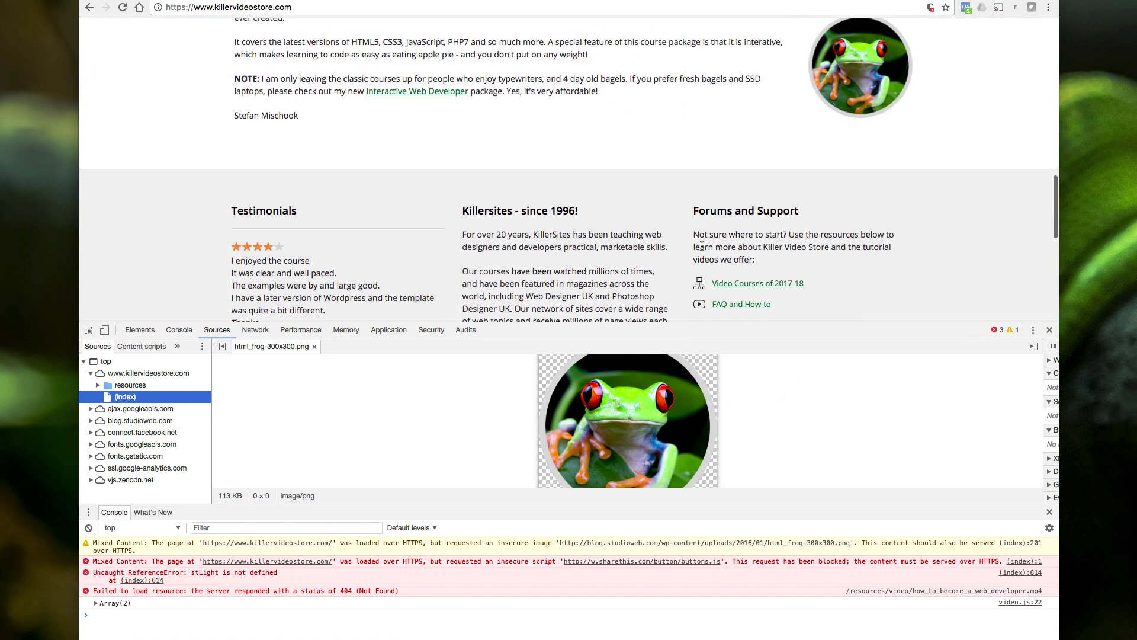
scroll(702, 244, "up", 1)
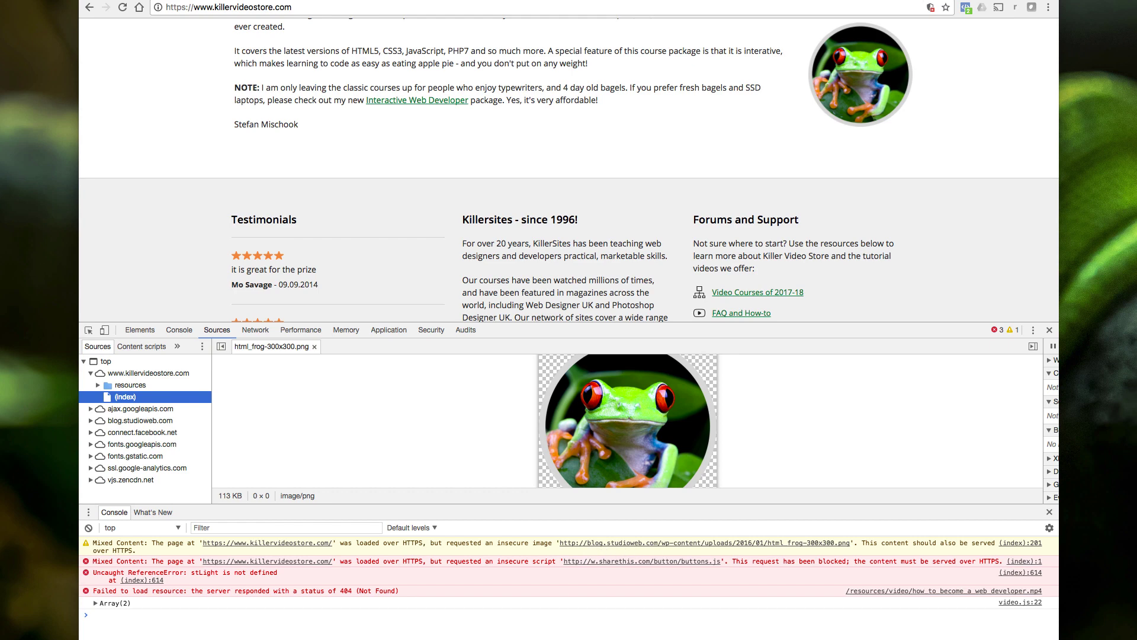
Load blog.studioweb.com in a new tab and check its connection security details
key("super+t")
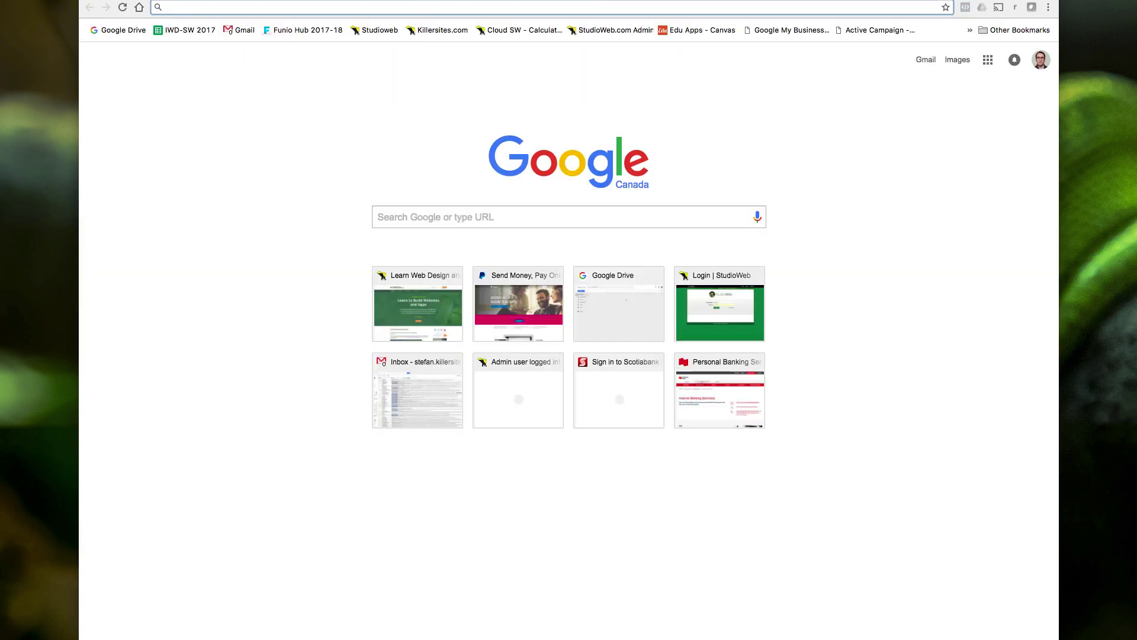
type("blog.s")
key("BackSpace")
left_click(279, 43)
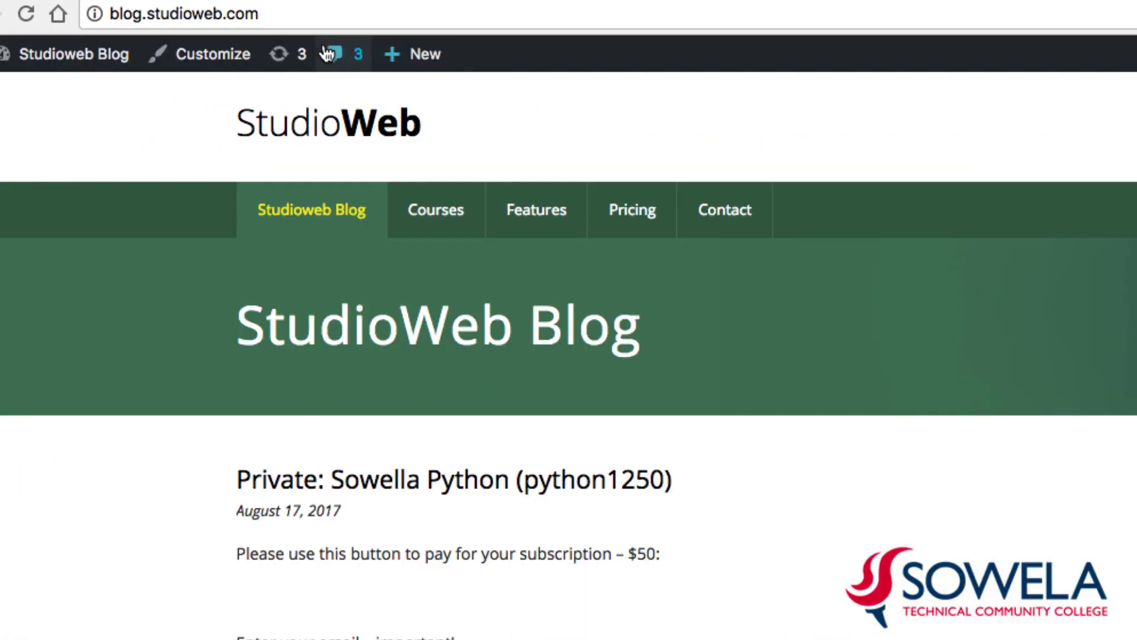
left_click(91, 14)
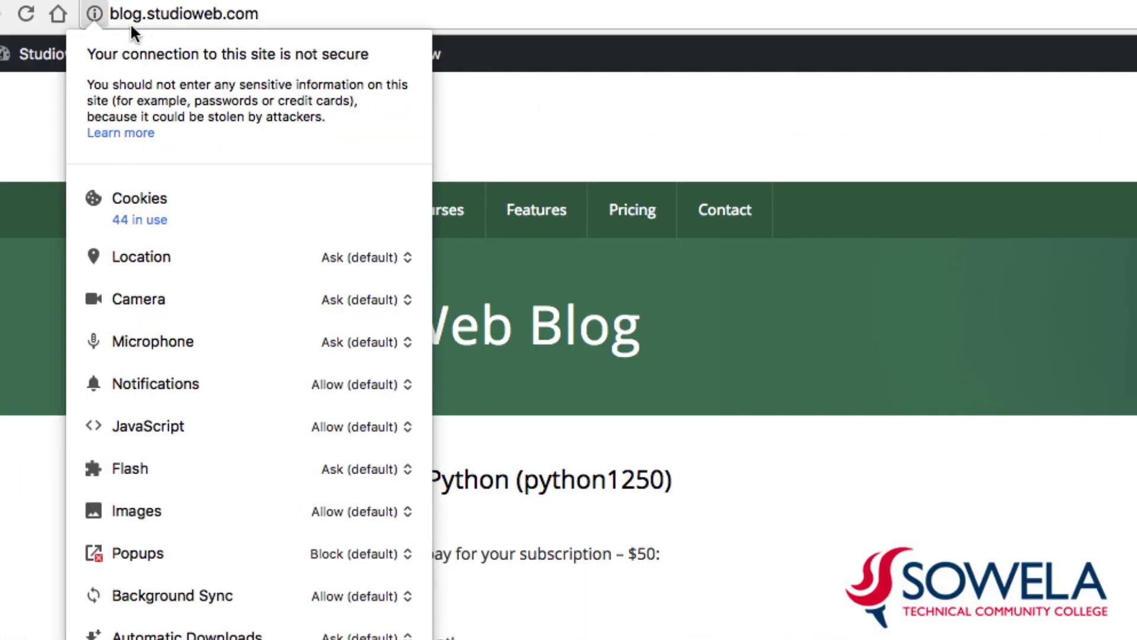
left_click(110, 14)
left_click(111, 15)
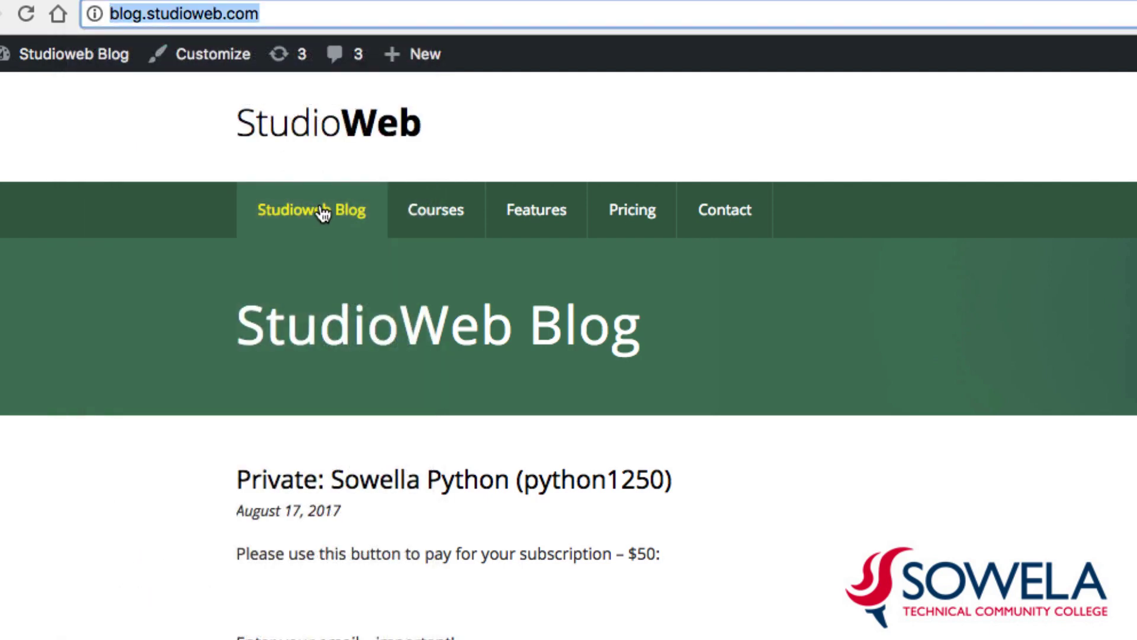
left_click(112, 15)
type("http")
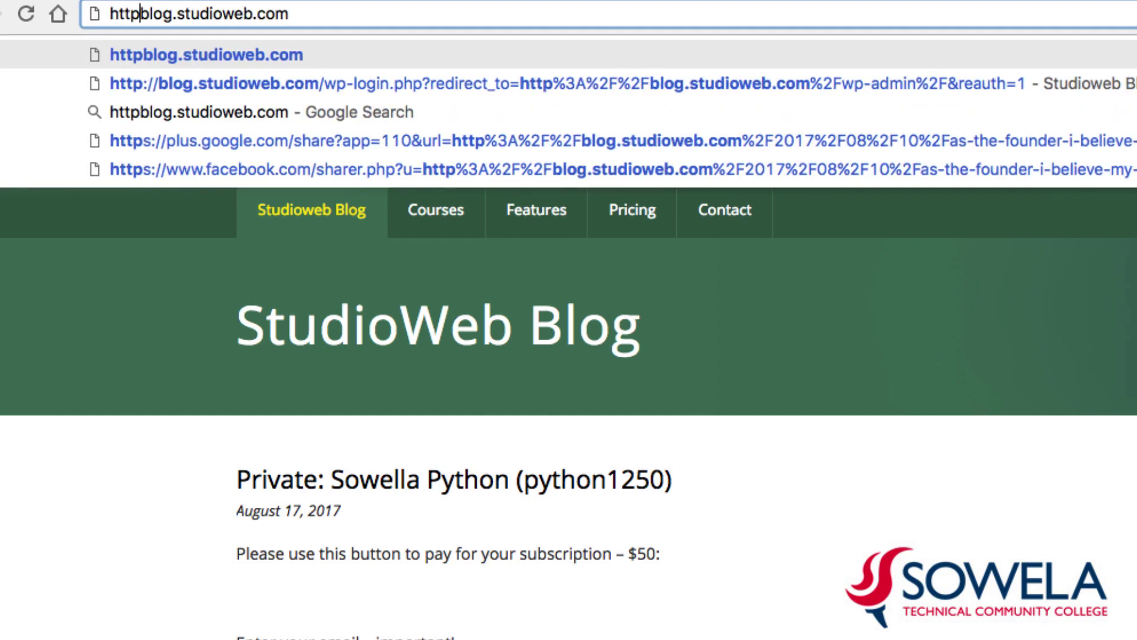
type("s://")
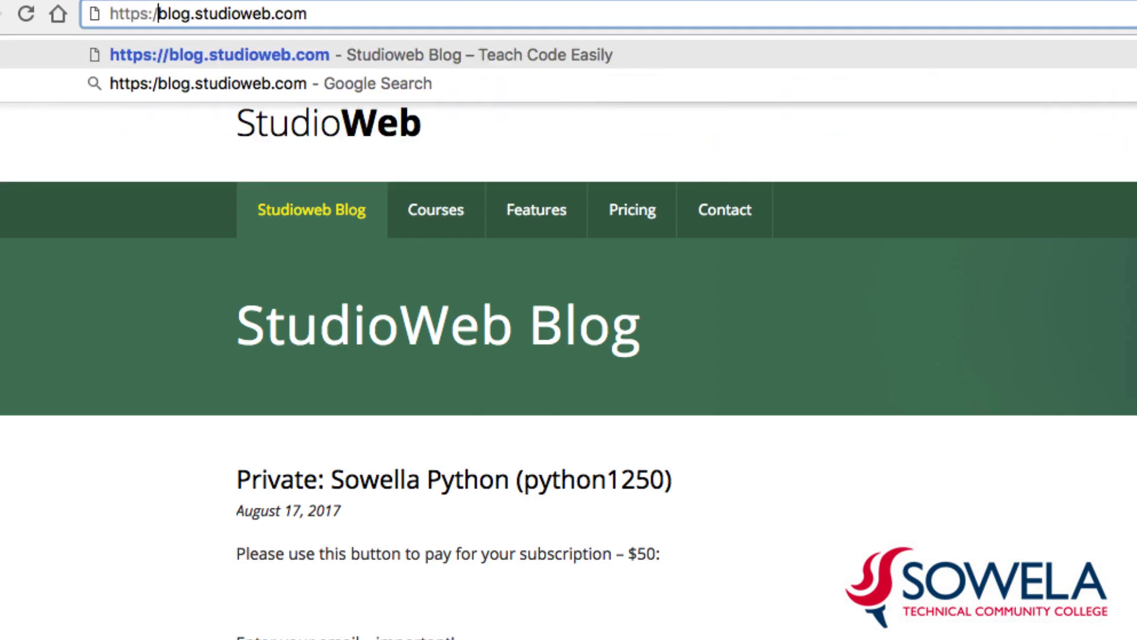
key("Return")
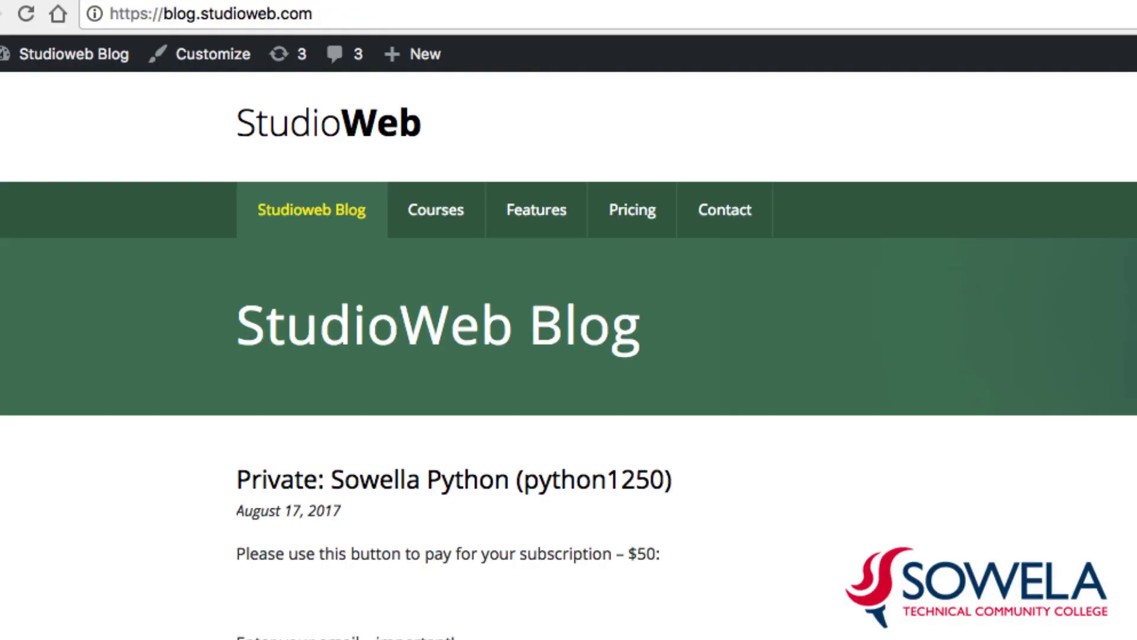
Confirm the https blog is not fully secure and list its mixed-content warnings in the Console
left_click(94, 12)
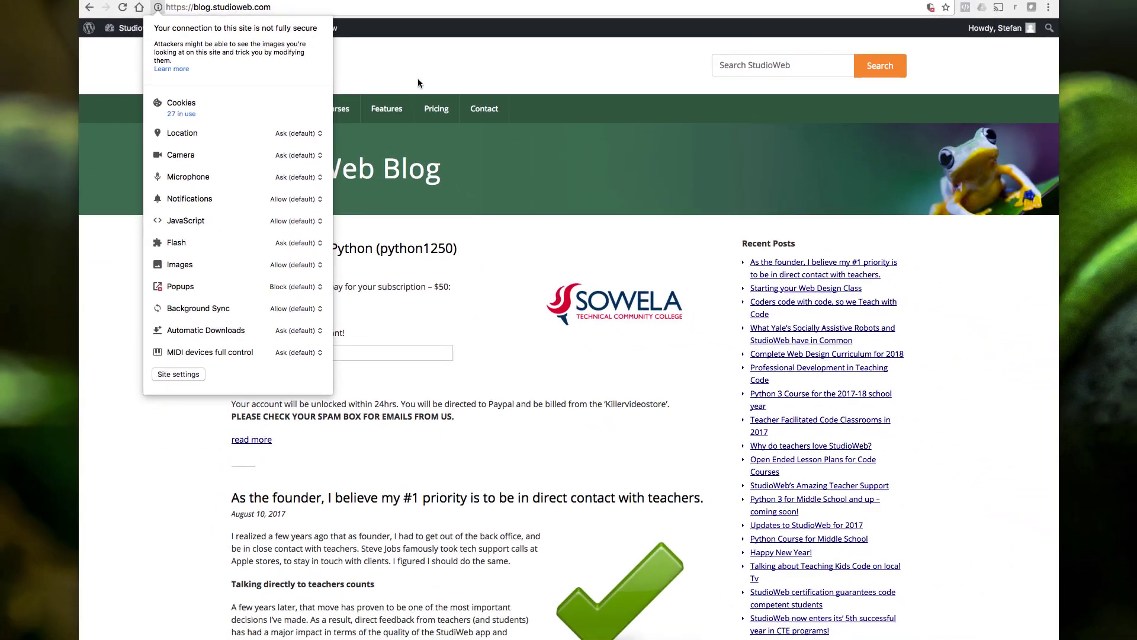
left_click(584, 279)
right_click(541, 353)
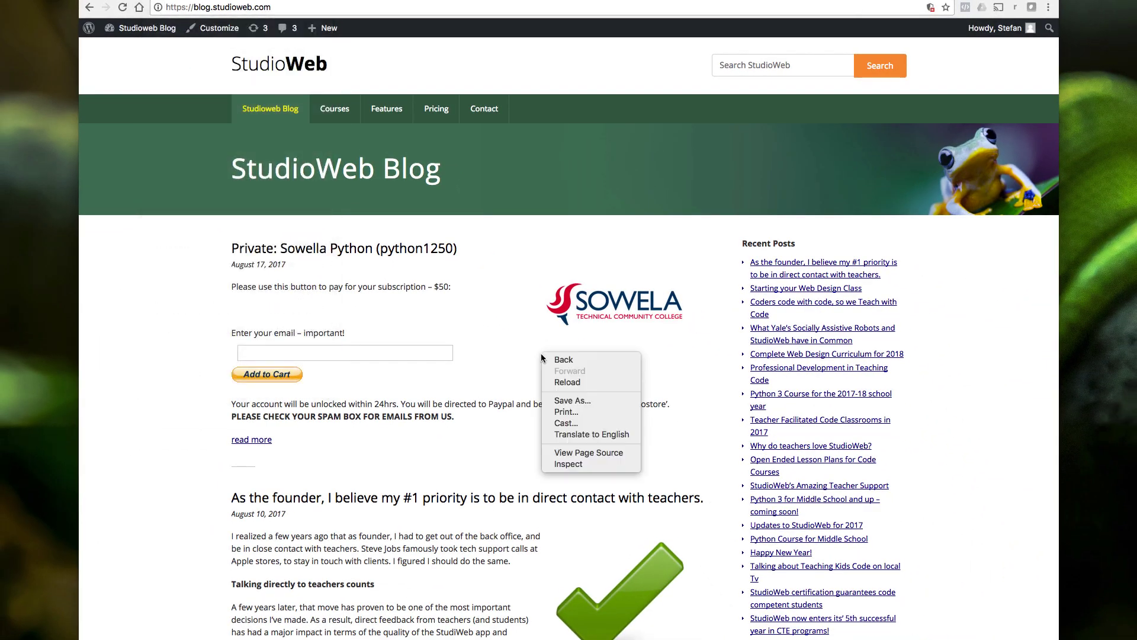
left_click(571, 465)
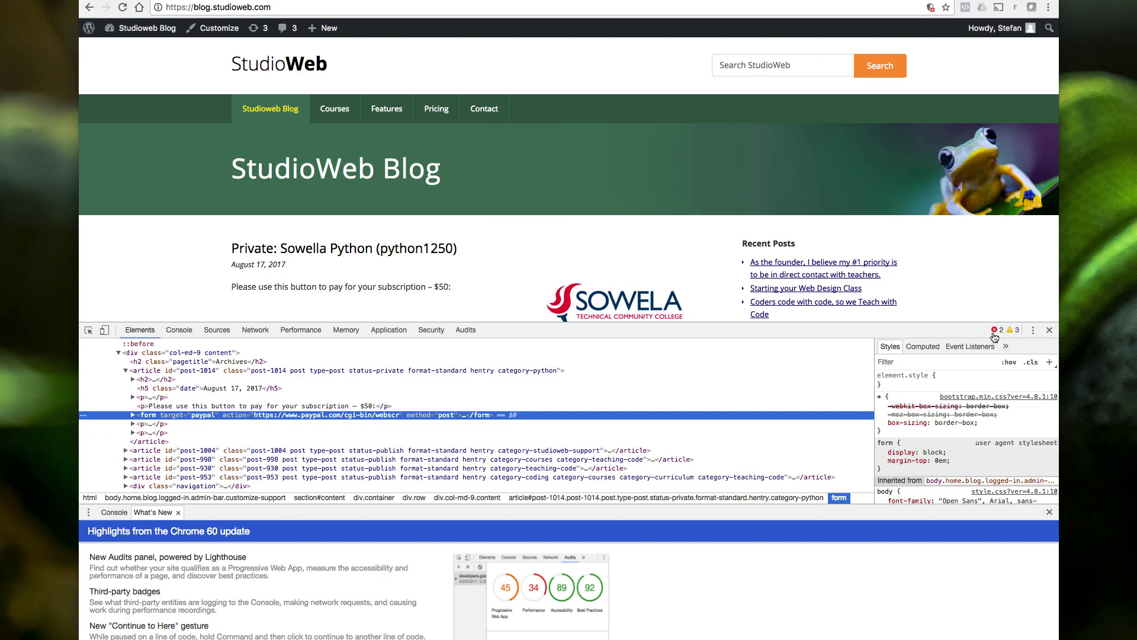
left_click(996, 330)
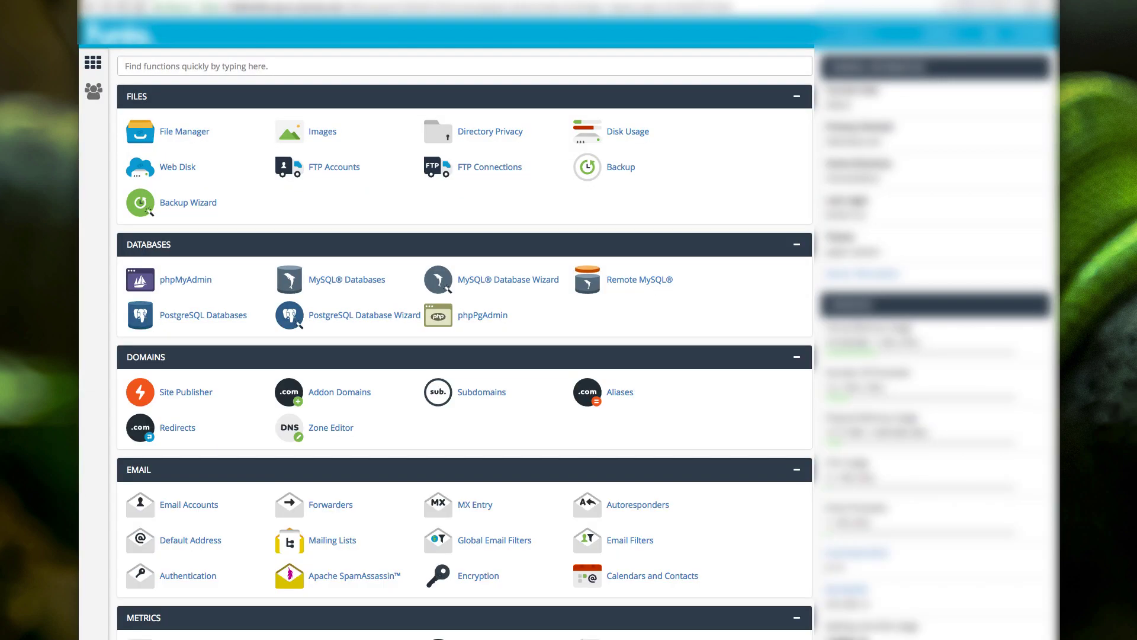
Scroll cPanel's home page down to Security and open Let's Encrypt SSL
scroll(610, 282, "down", 3)
scroll(609, 279, "up", 3)
scroll(752, 206, "down", 1)
scroll(751, 210, "down", 10)
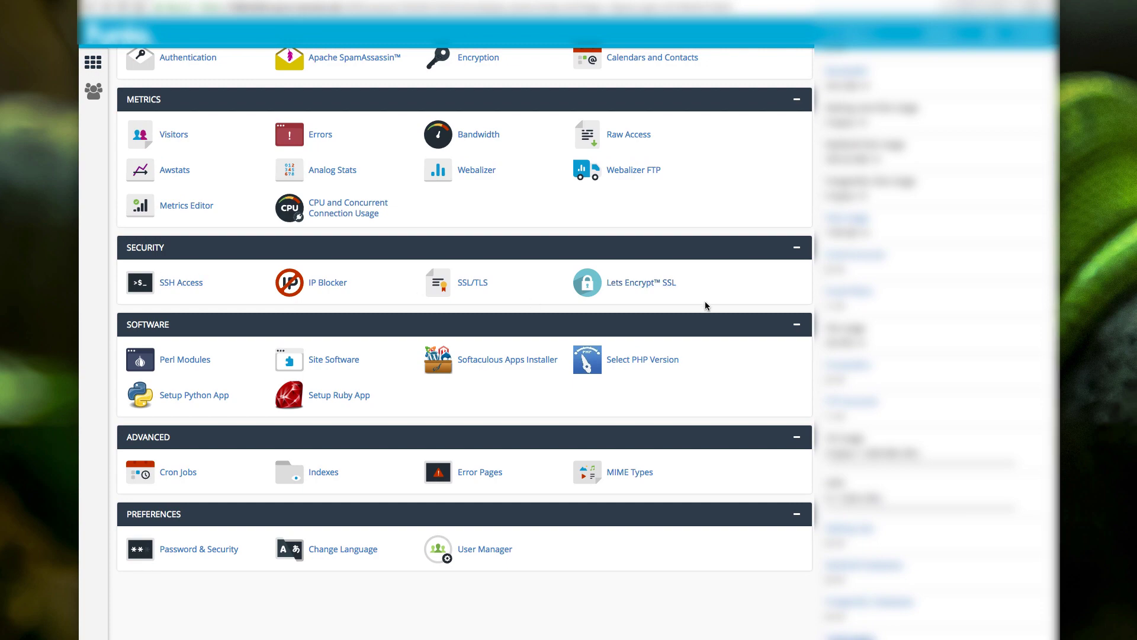
left_click(614, 287)
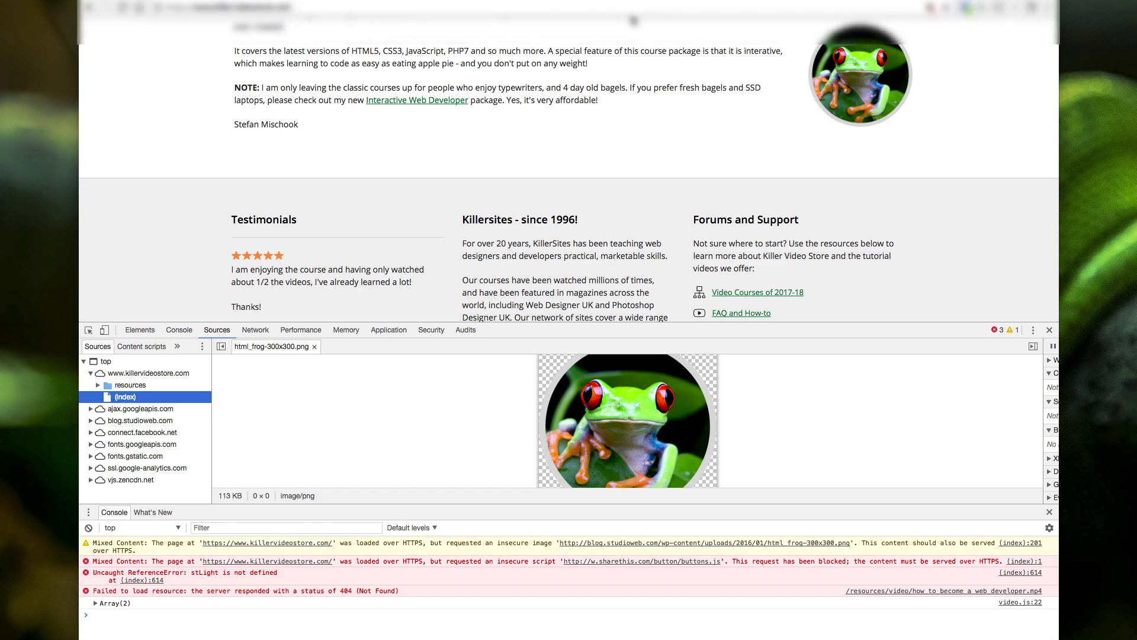
Close DevTools on the store page, scroll to the top, visit studioweb.com and close DevTools there
left_click(1049, 330)
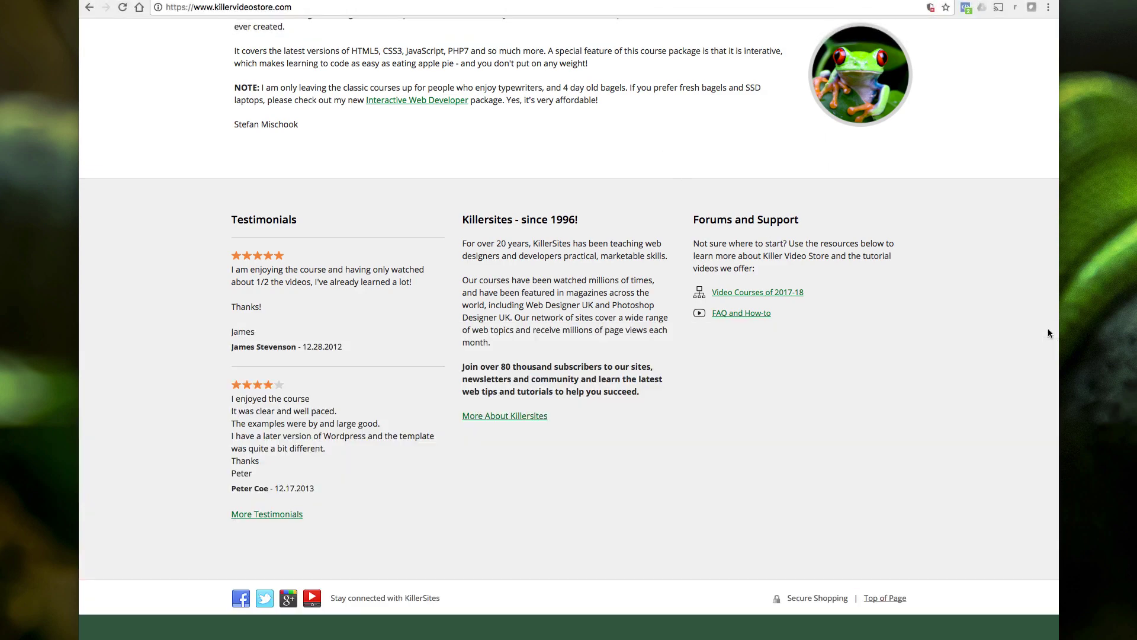
scroll(743, 354, "up", 20)
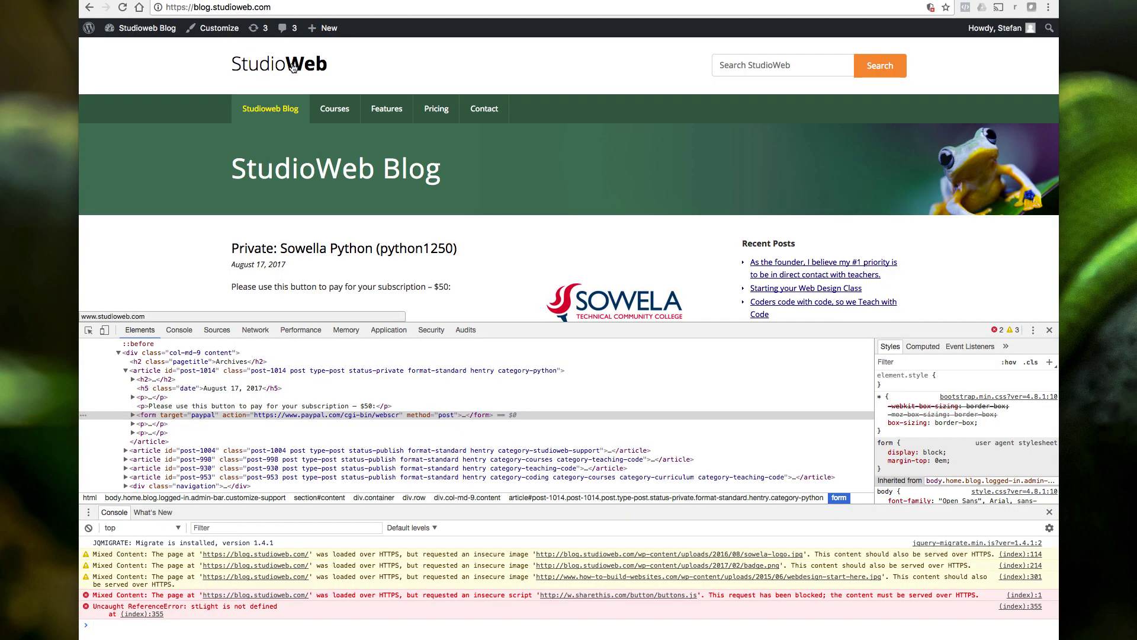
left_click(293, 68)
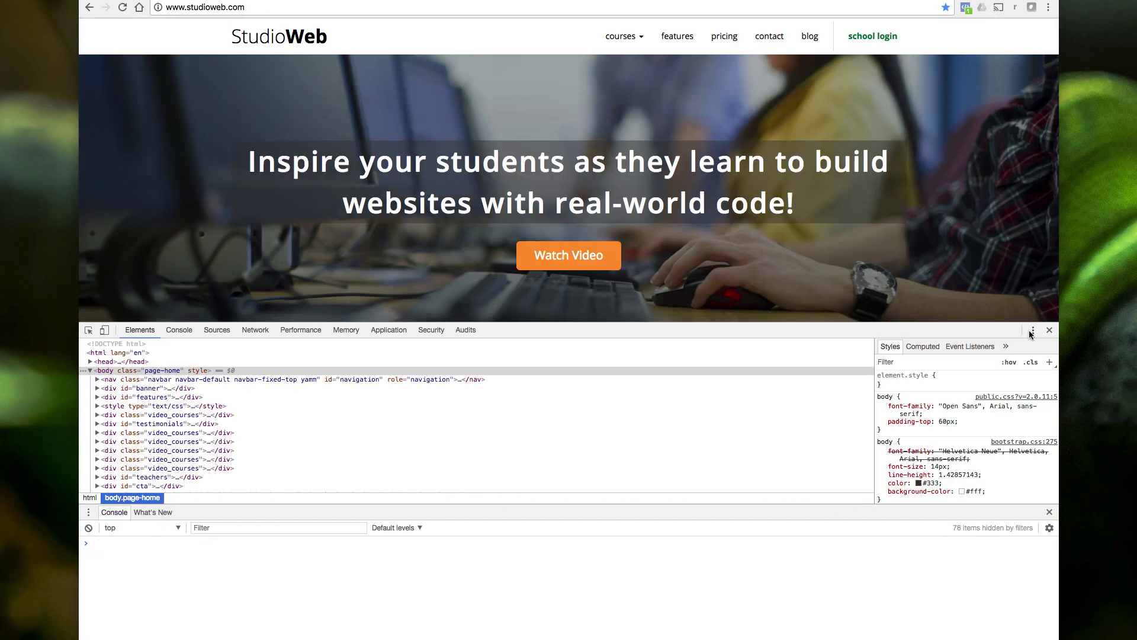
left_click(1050, 330)
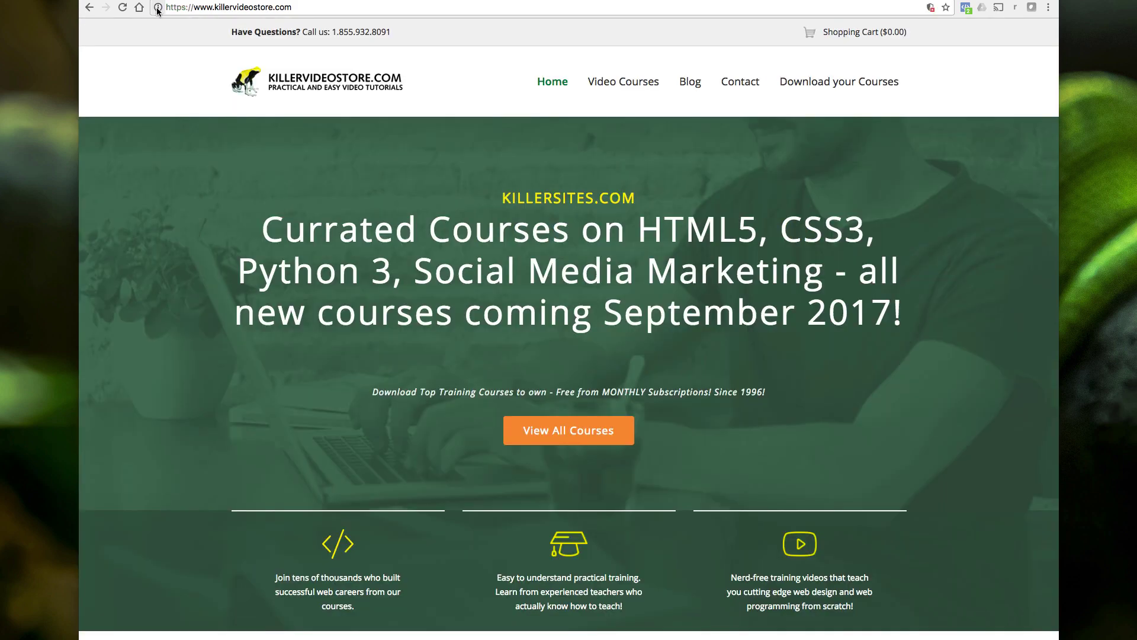
Show the store's Console mixed-content errors, then highlight both Insecure URL entries in Why No Padlock
right_click(366, 185)
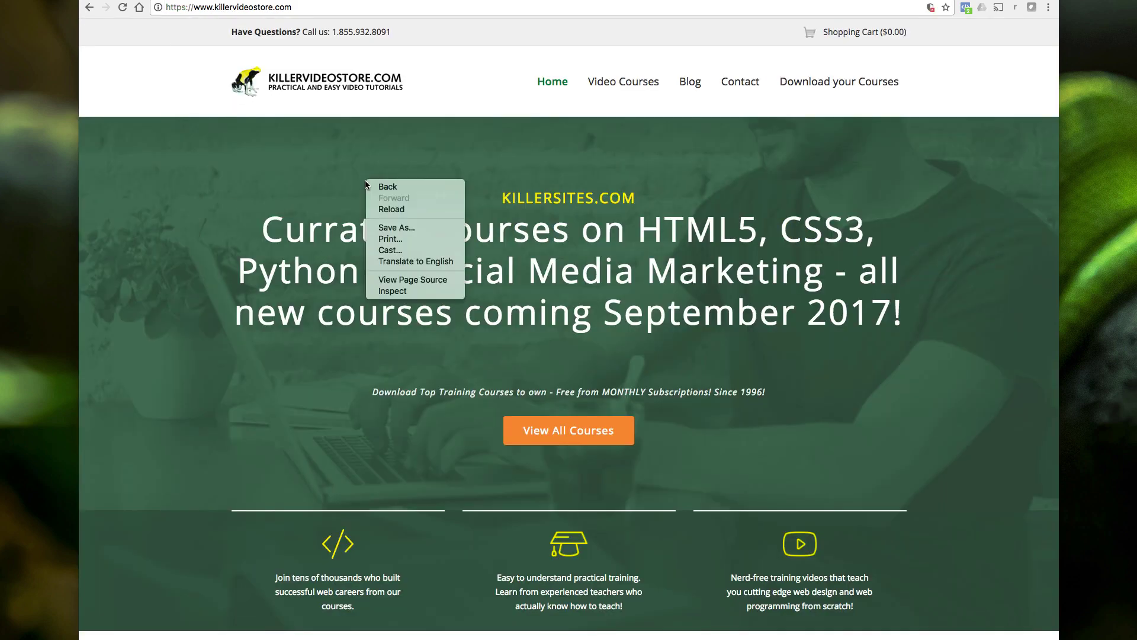
left_click(422, 291)
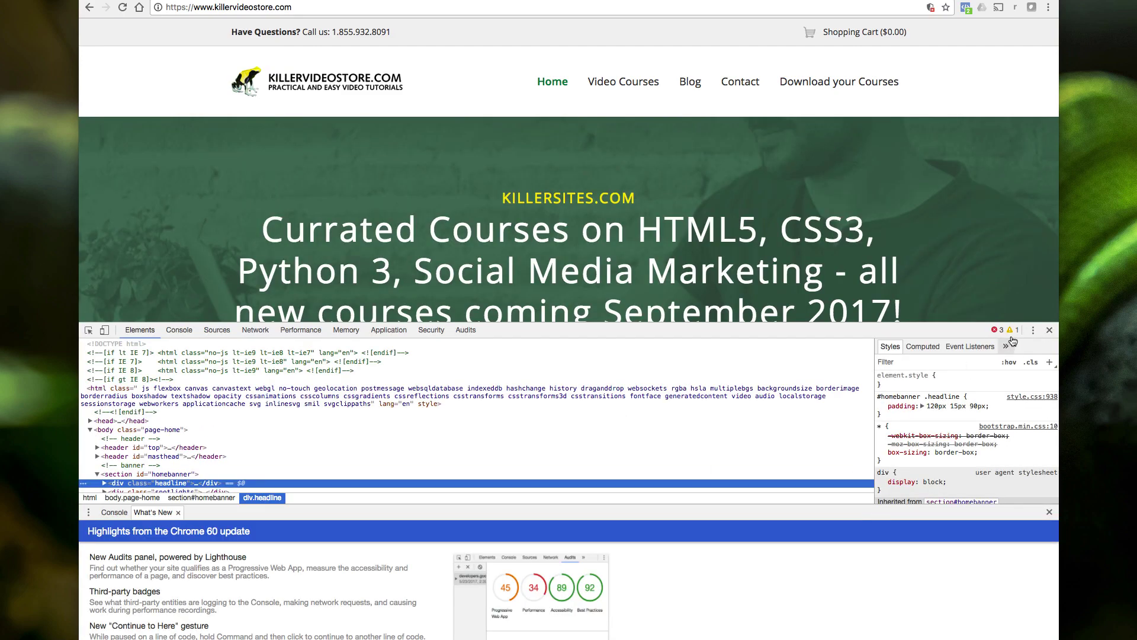
left_click(995, 332)
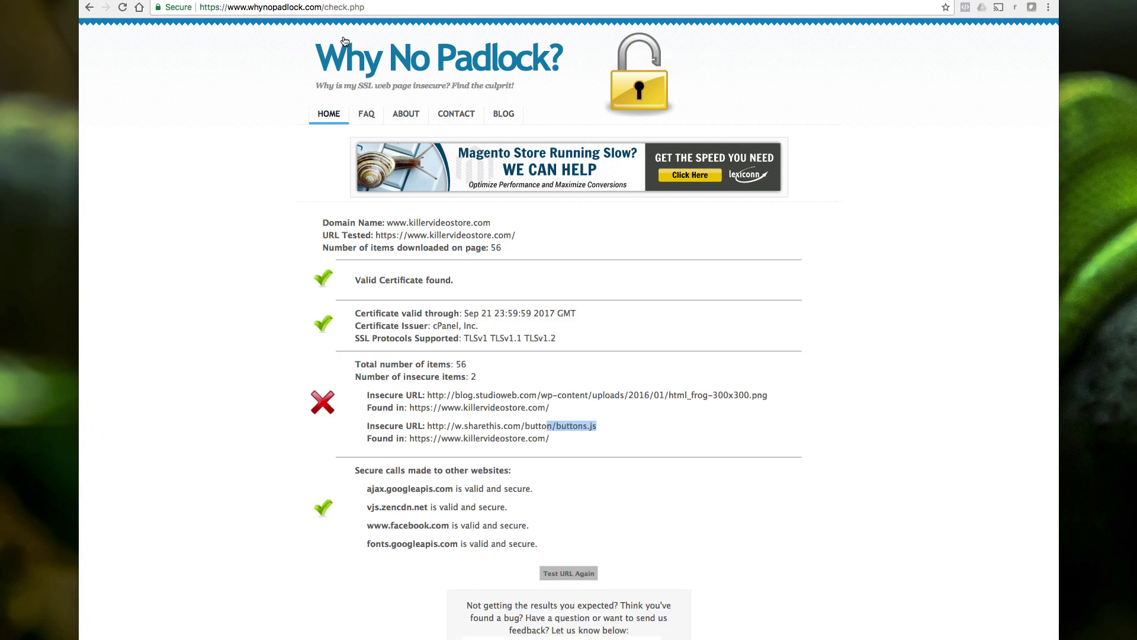
left_click_drag(373, 394, 662, 441)
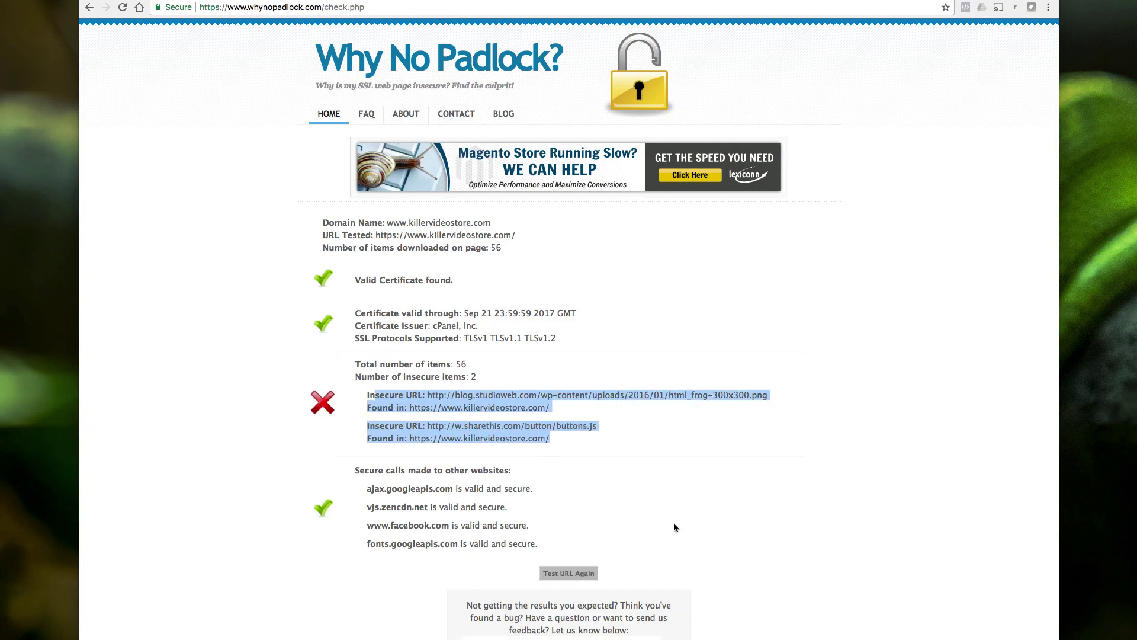
left_click(662, 437)
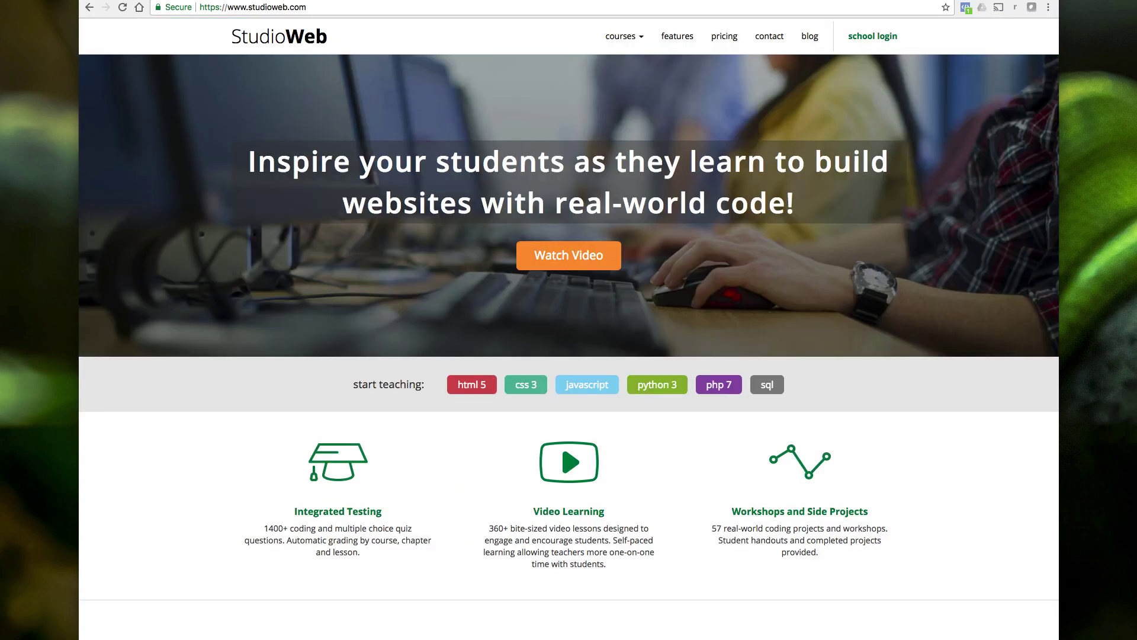